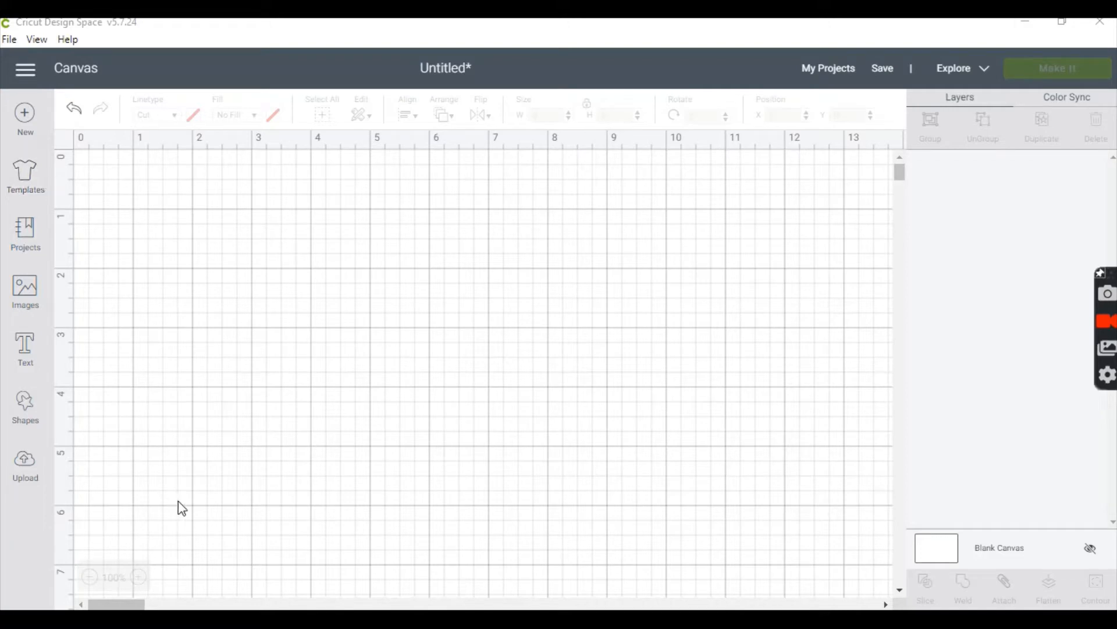
# Add a square to the canvas and enlarge it to about 5.65 inches, positioned at about X 4.32, Y 1.67.
pyautogui.click(25, 404)
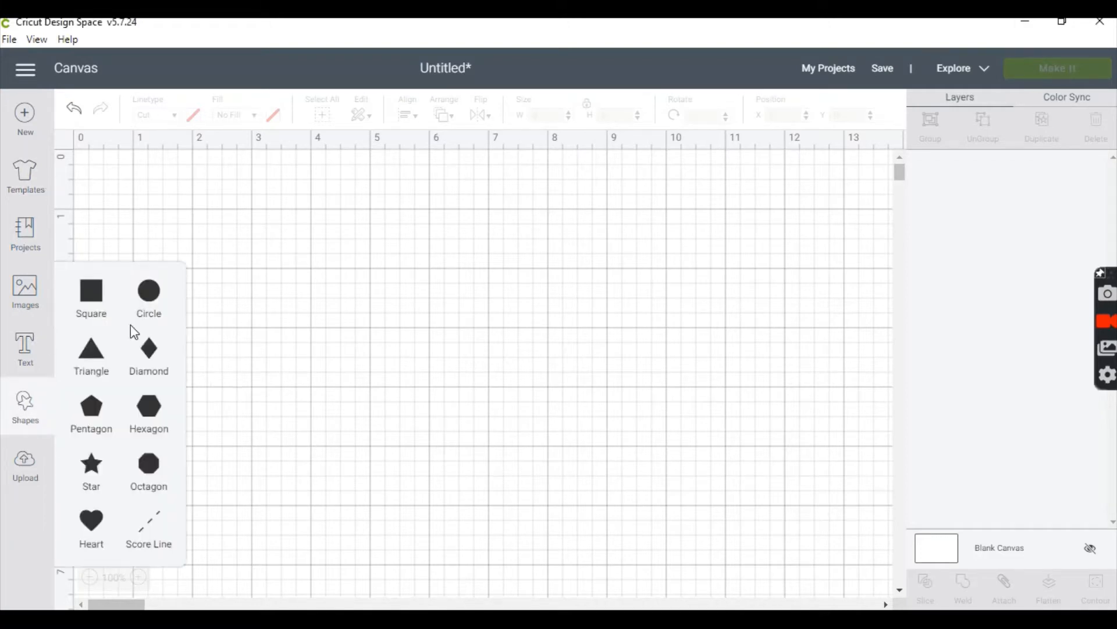
pyautogui.click(86, 307)
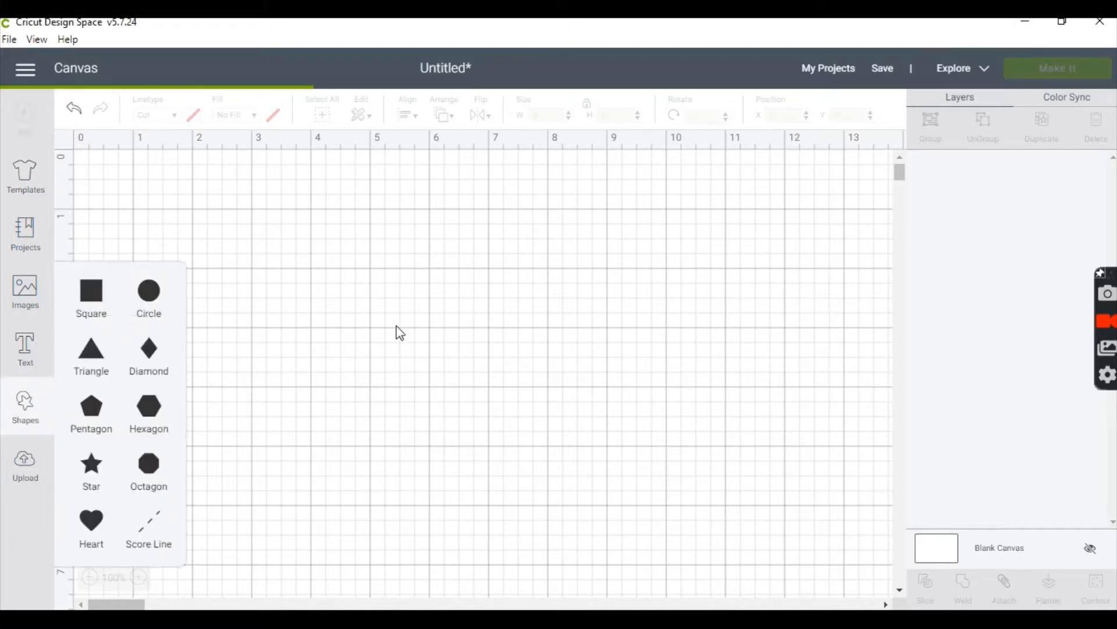
pyautogui.click(383, 286)
pyautogui.moveTo(384, 286); pyautogui.dragTo(411, 310)
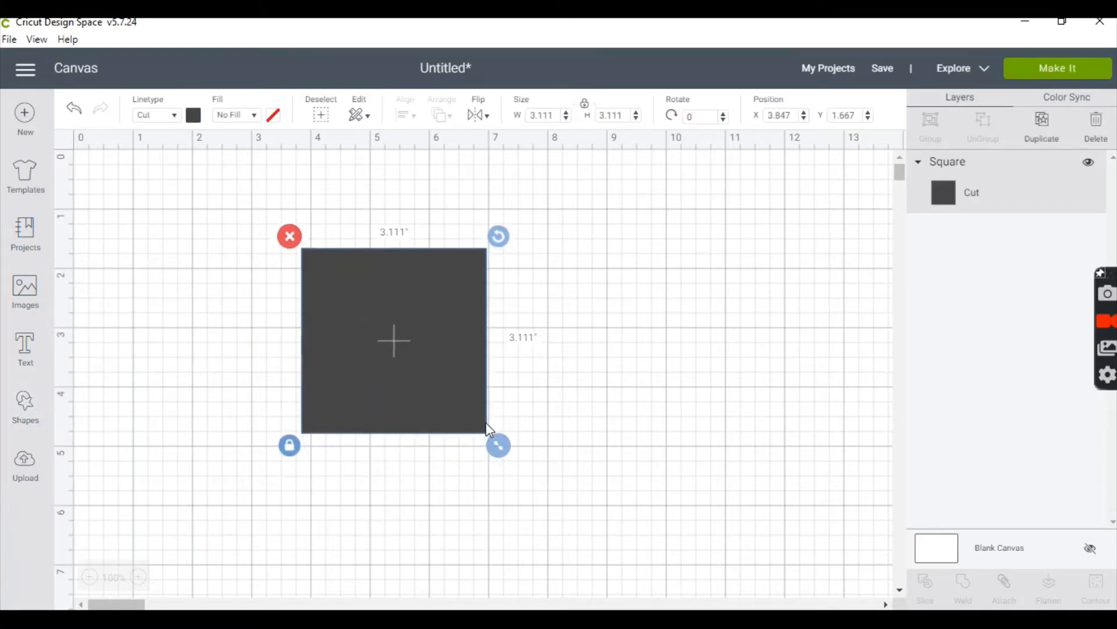
pyautogui.moveTo(498, 445); pyautogui.dragTo(646, 499)
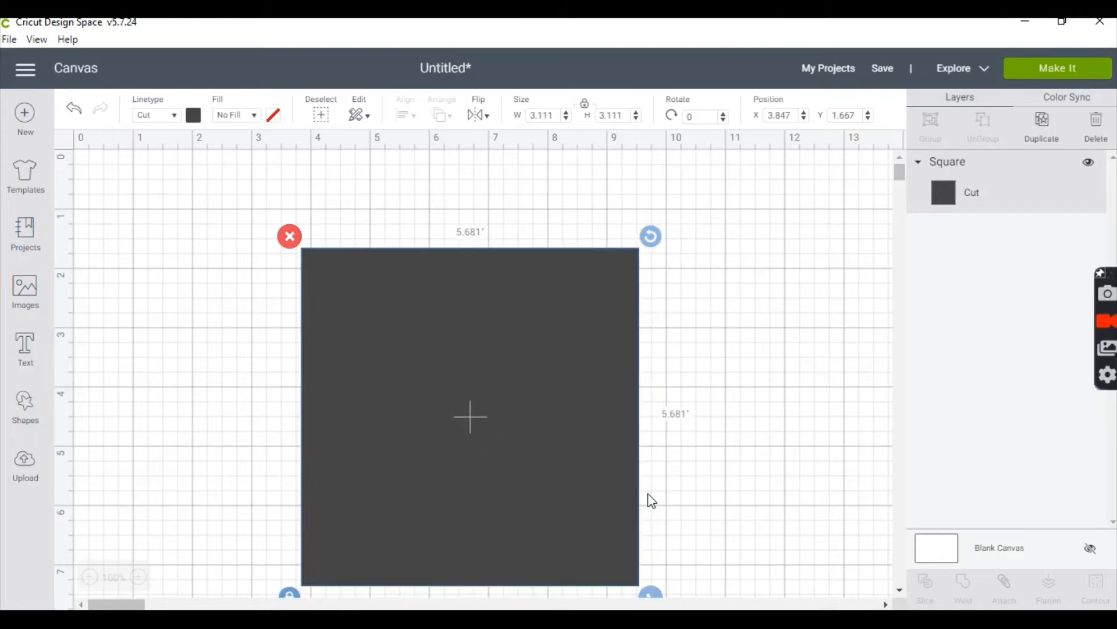
pyautogui.moveTo(517, 487); pyautogui.dragTo(535, 492)
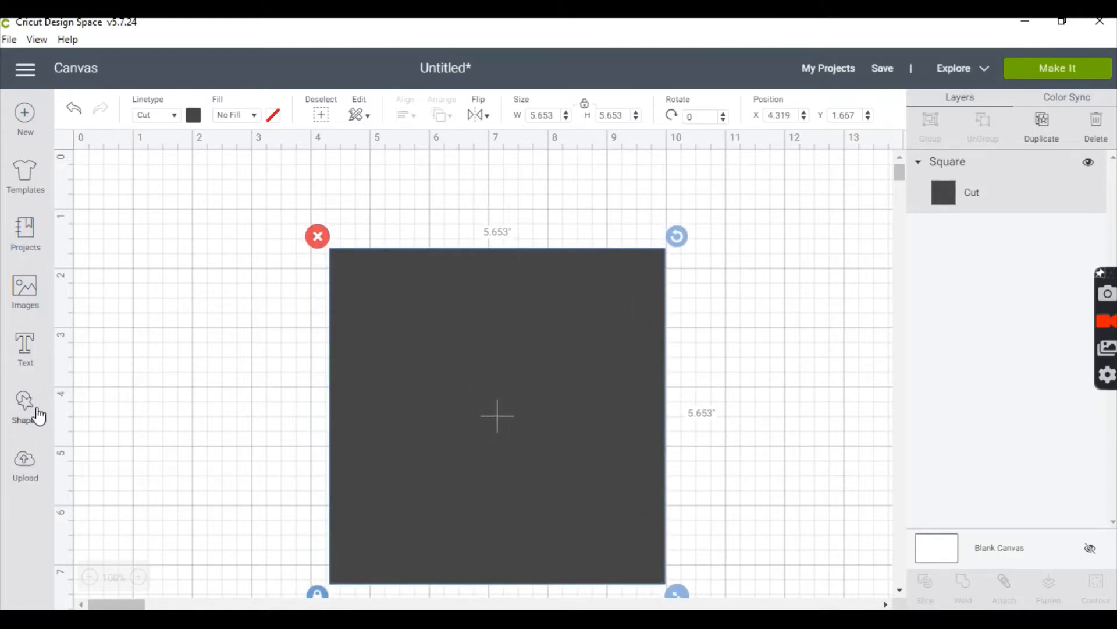
# Add a triangle, enlarge it to about 5.02 by 4.35 inches and place it overlapping the square's upper-left area.
pyautogui.click(145, 394)
pyautogui.click(23, 408)
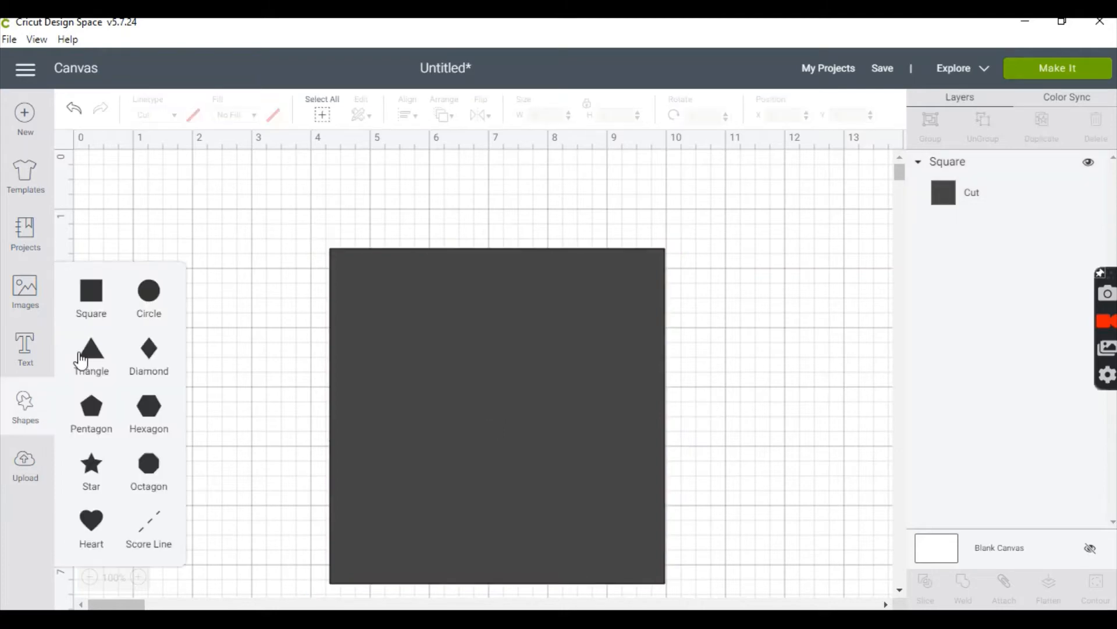
pyautogui.click(90, 355)
pyautogui.moveTo(352, 422); pyautogui.dragTo(231, 263)
pyautogui.moveTo(354, 395); pyautogui.dragTo(438, 467)
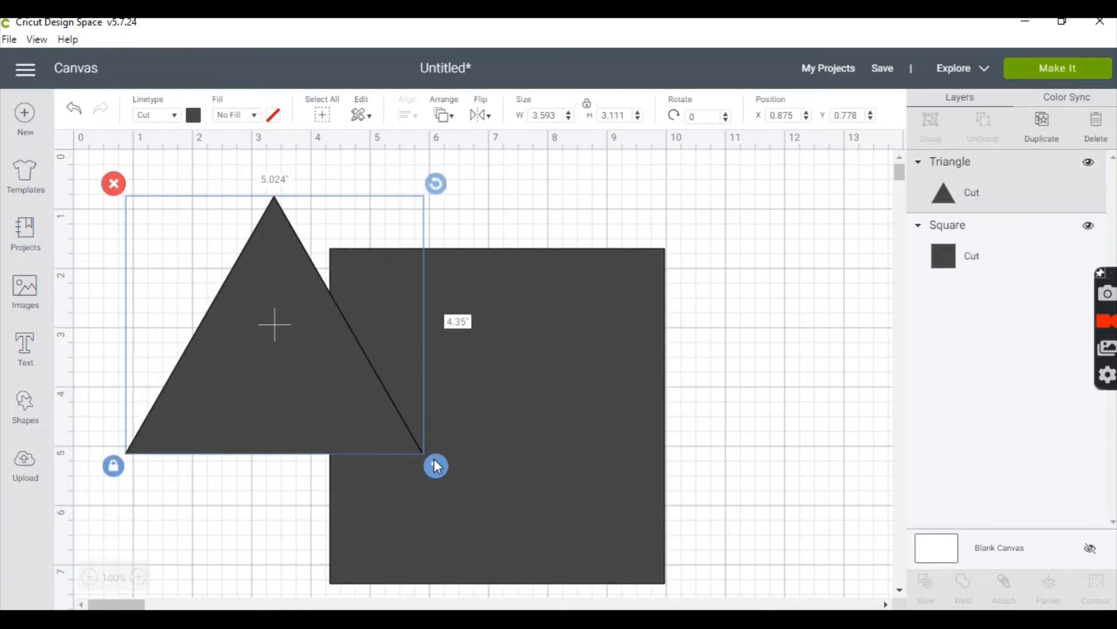
# Rotate the triangle to about 320 degrees and arrange both shapes so its slanted edge crosses the square's upper-left corner.
pyautogui.moveTo(431, 183); pyautogui.dragTo(464, 187)
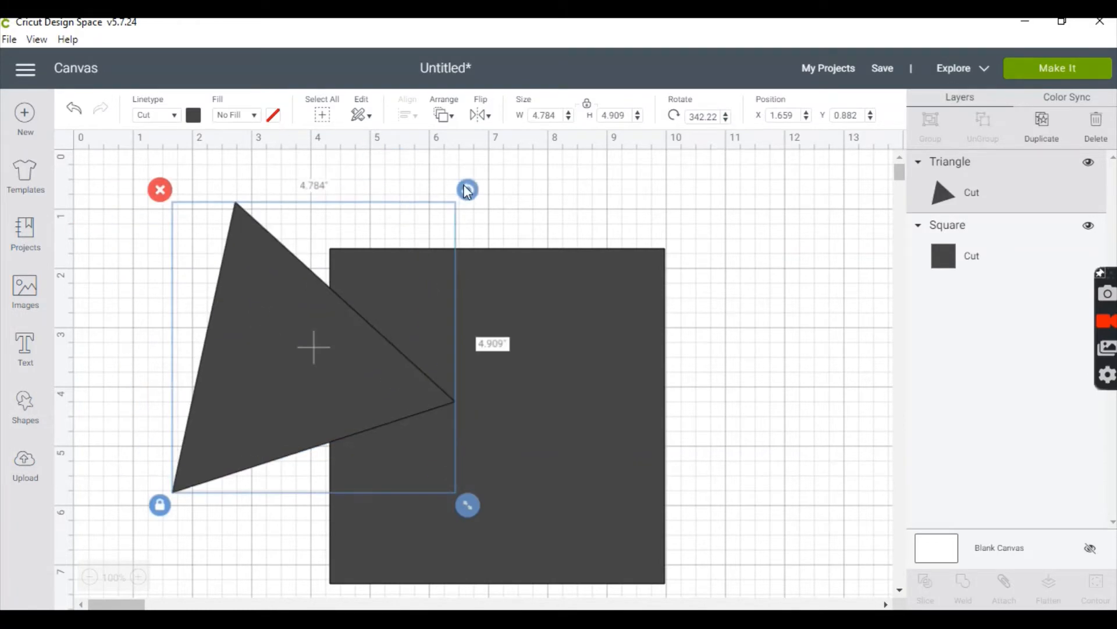
pyautogui.moveTo(481, 224); pyautogui.dragTo(443, 201)
pyautogui.moveTo(342, 407); pyautogui.dragTo(395, 311)
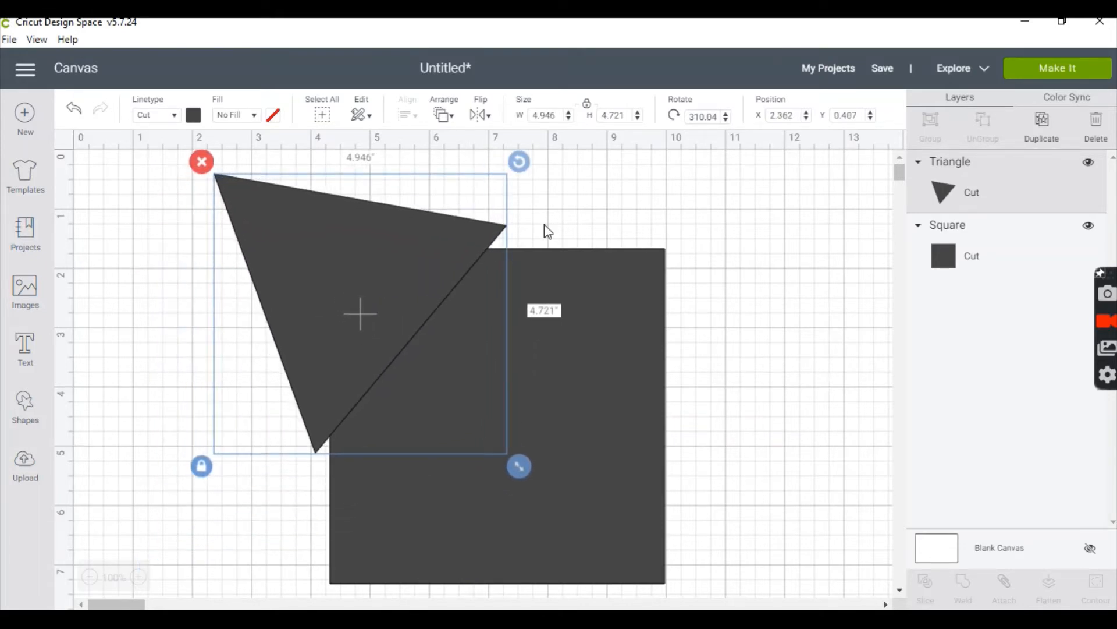
pyautogui.moveTo(520, 164); pyautogui.dragTo(559, 204)
pyautogui.moveTo(449, 279); pyautogui.dragTo(395, 257)
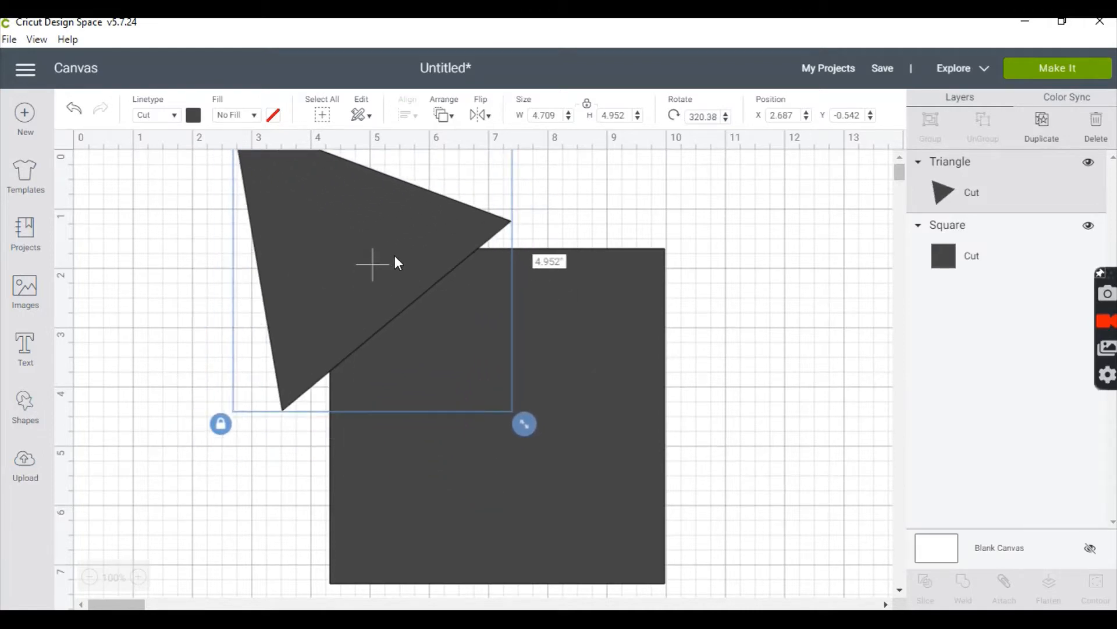
pyautogui.moveTo(632, 416); pyautogui.dragTo(627, 432)
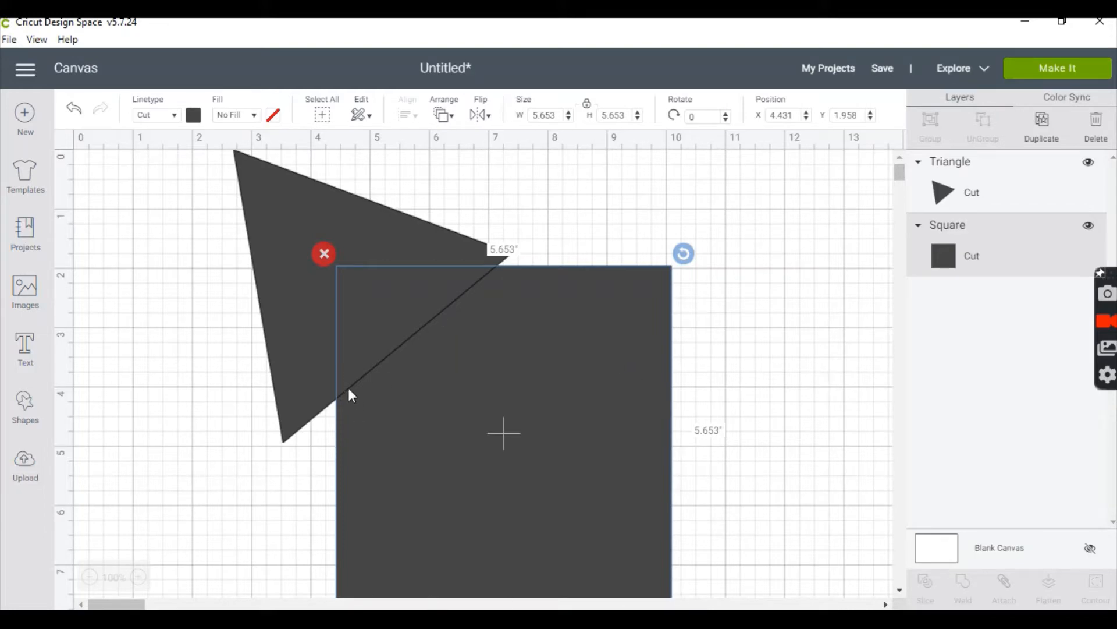
# Select the triangle and the square together and slice them.
pyautogui.click(107, 322)
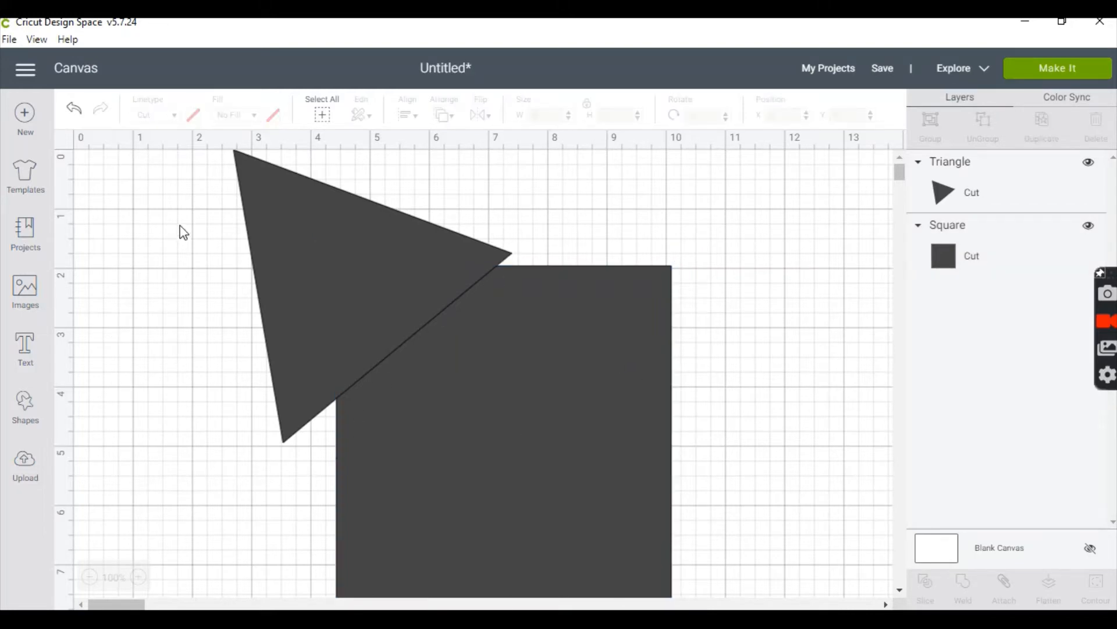
pyautogui.moveTo(179, 225); pyautogui.dragTo(739, 472)
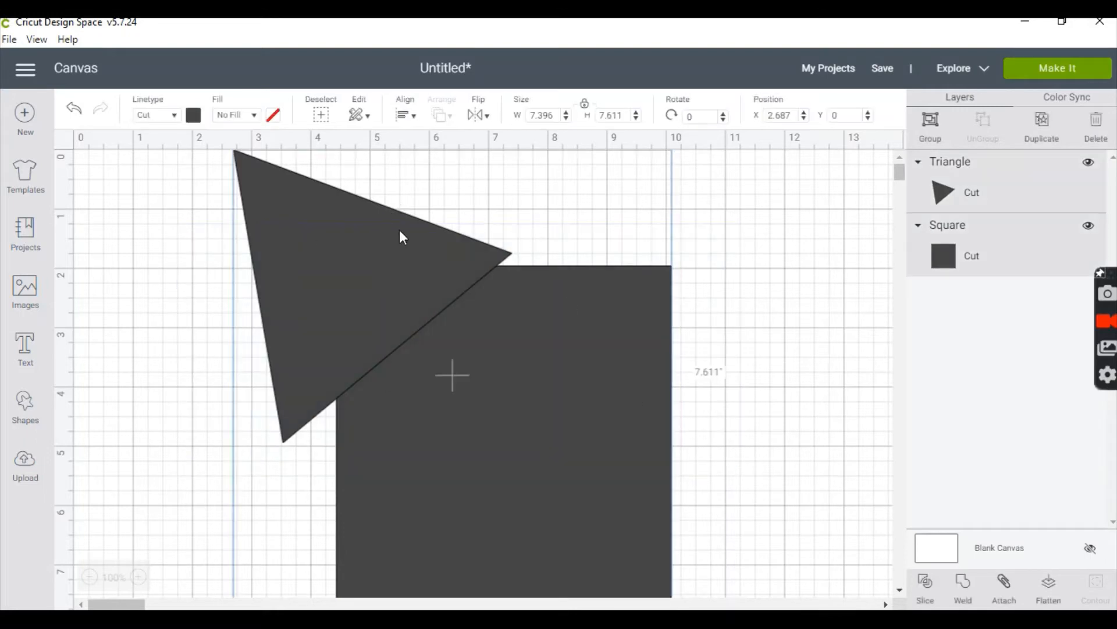
pyautogui.moveTo(199, 167); pyautogui.dragTo(718, 576)
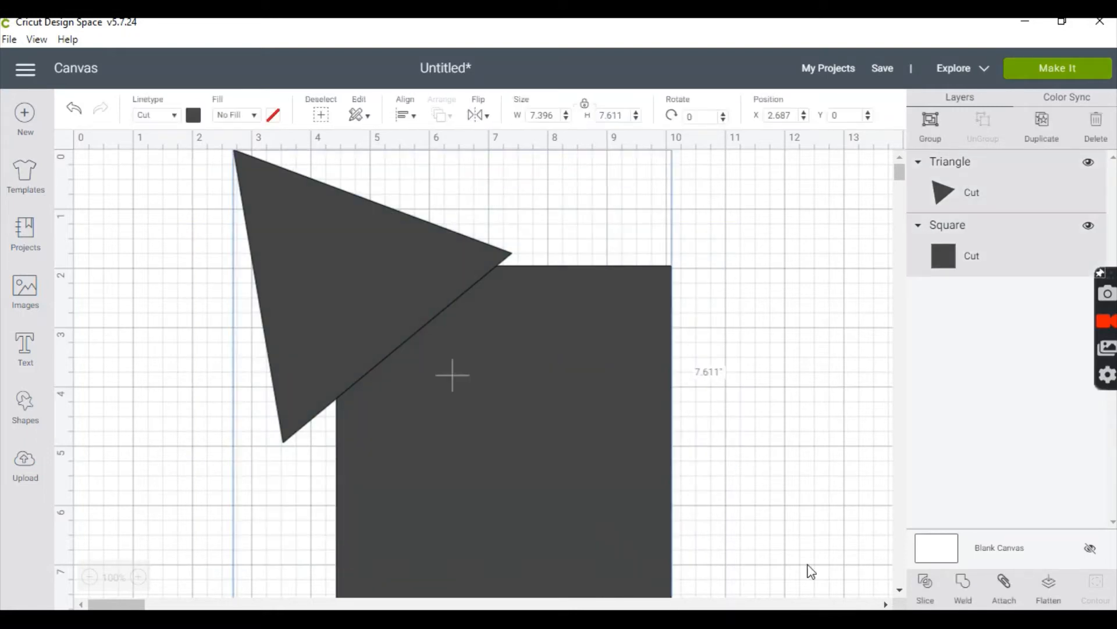
pyautogui.click(924, 584)
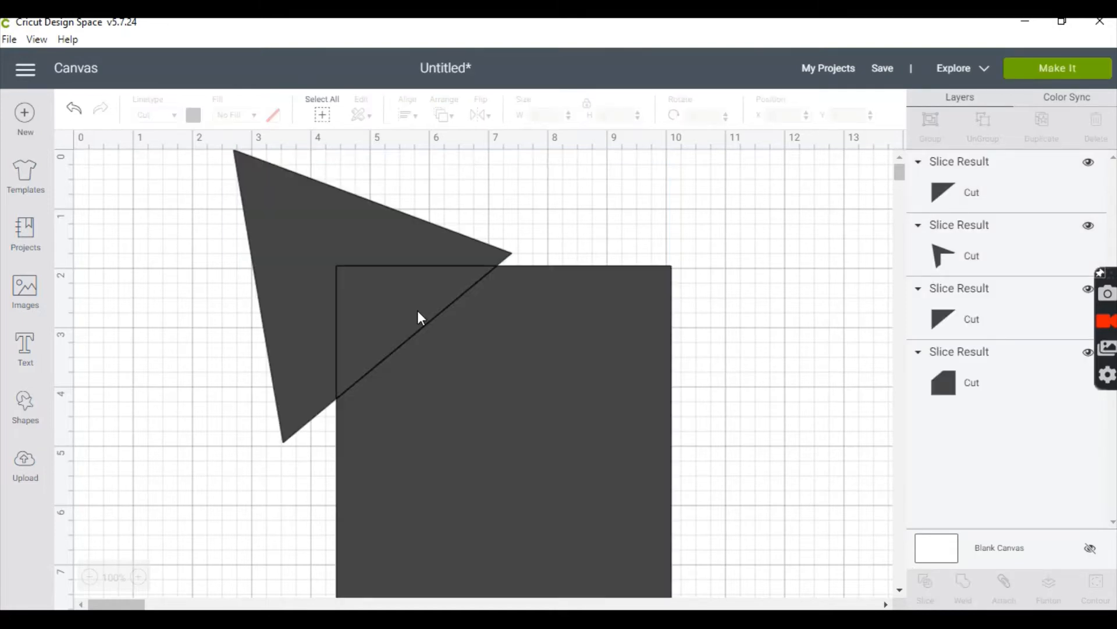
# Pull the triangle's outer piece and the two overlapping corner pieces away from the cut square.
pyautogui.click(273, 240)
pyautogui.moveTo(274, 240); pyautogui.dragTo(152, 263)
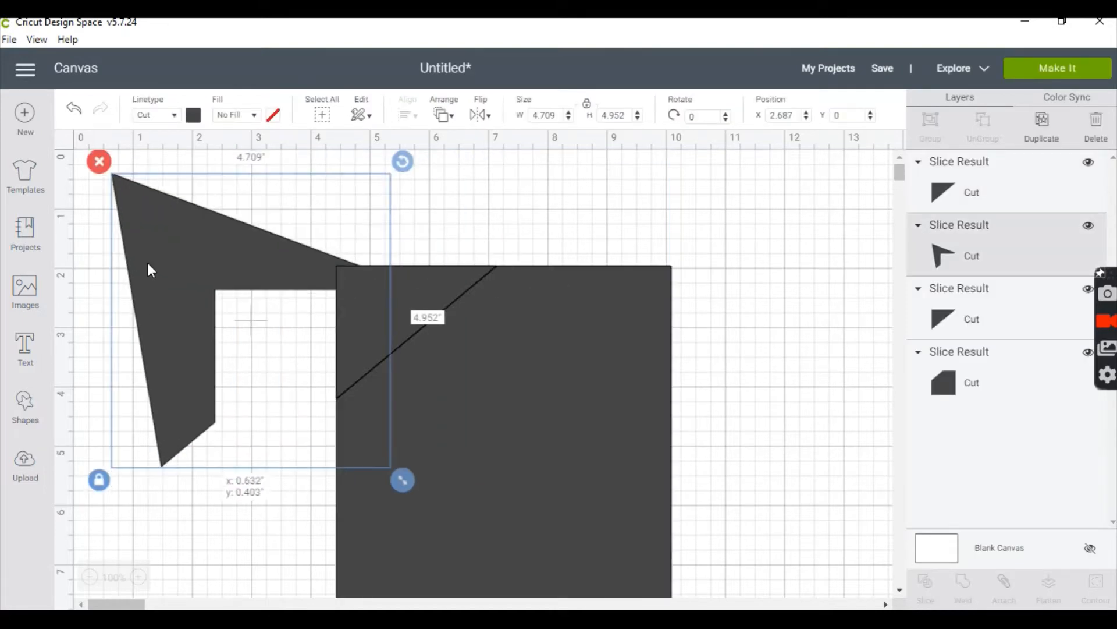
pyautogui.click(366, 287)
pyautogui.moveTo(366, 287); pyautogui.dragTo(216, 464)
pyautogui.moveTo(397, 333); pyautogui.dragTo(379, 254)
# Delete the triangle's outer piece and the lower of the two corner pieces.
pyautogui.click(196, 253)
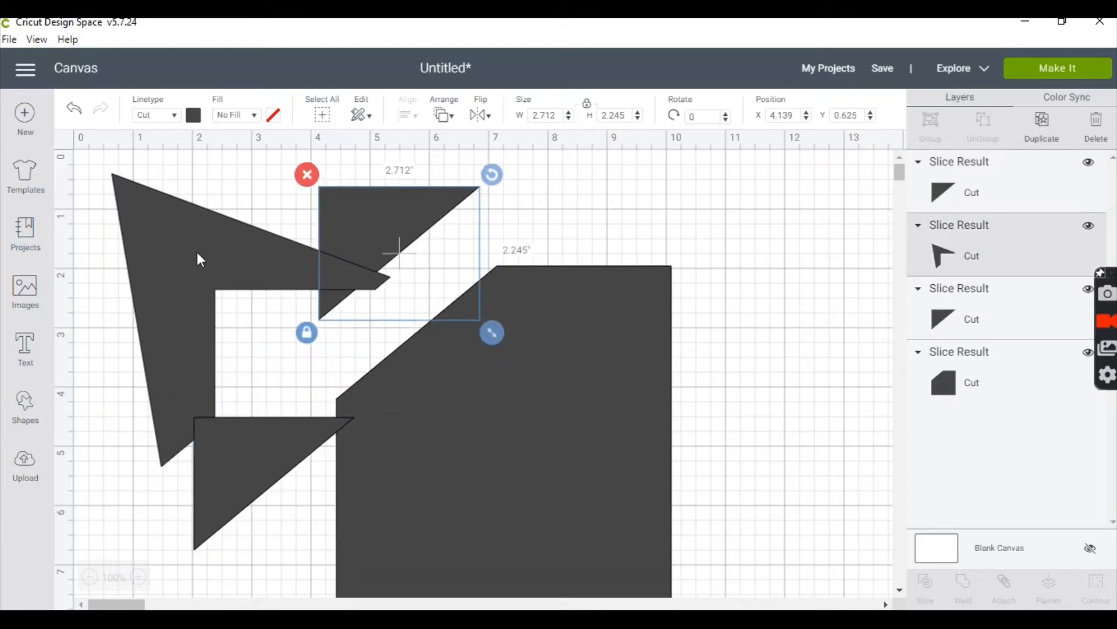
pyautogui.click(100, 162)
pyautogui.click(242, 443)
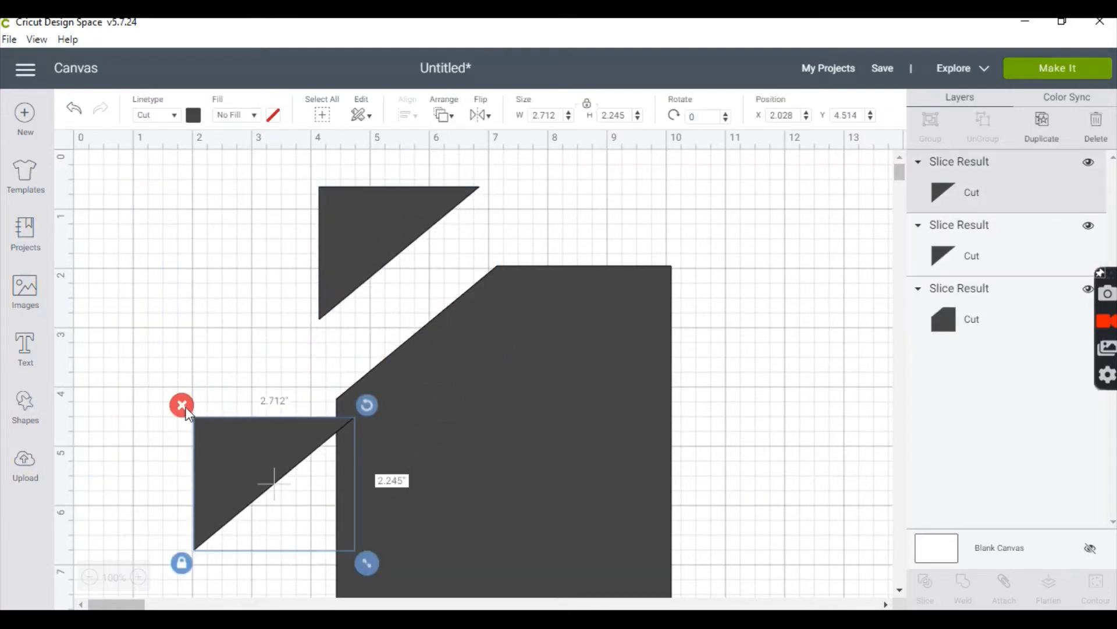
pyautogui.click(173, 411)
# Flip the remaining corner triangle horizontally and align it with the square's top edge, starting at the peak, at about X 7.14, Y 1.96.
pyautogui.moveTo(349, 260); pyautogui.dragTo(338, 292)
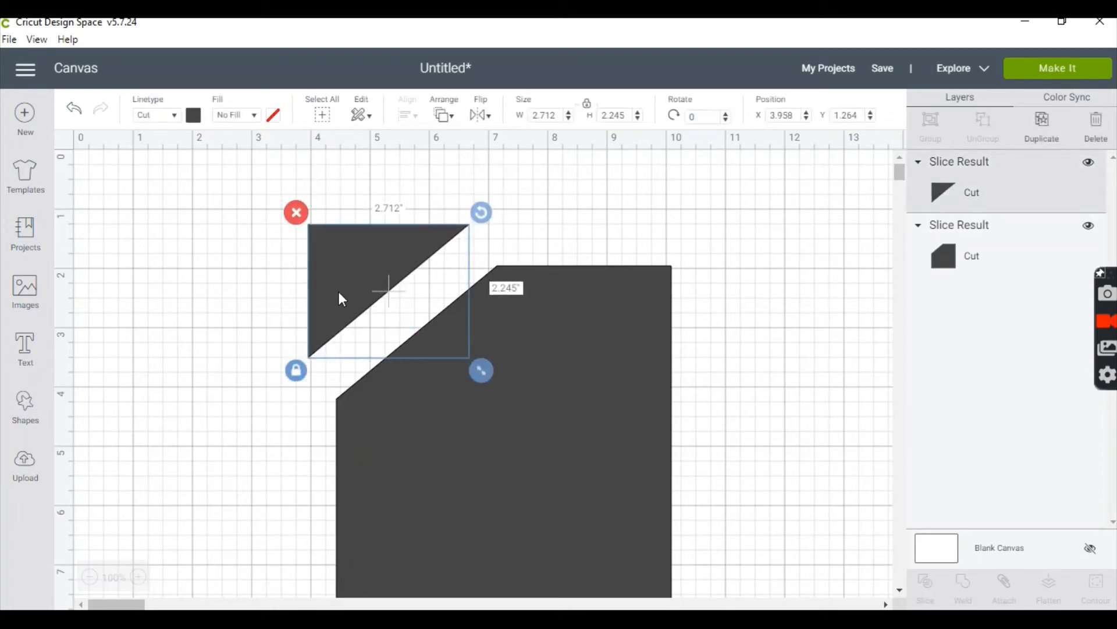
pyautogui.click(480, 114)
pyautogui.click(500, 143)
pyautogui.moveTo(383, 270); pyautogui.dragTo(568, 304)
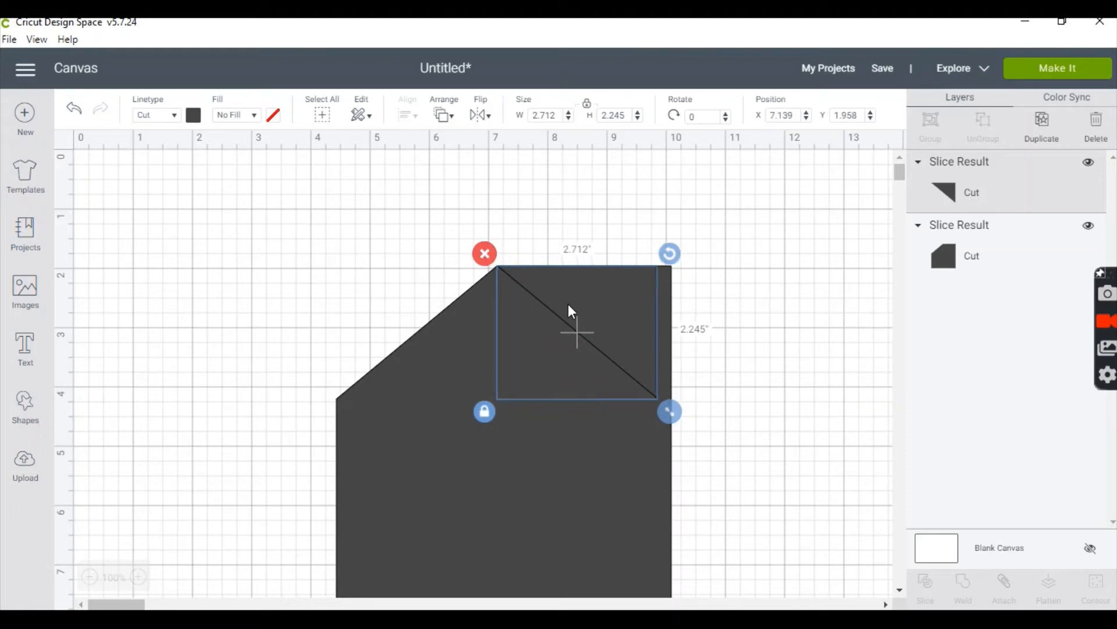
# Select the flipped triangle and the cut square together and slice them to form the second roof slope.
pyautogui.click(733, 353)
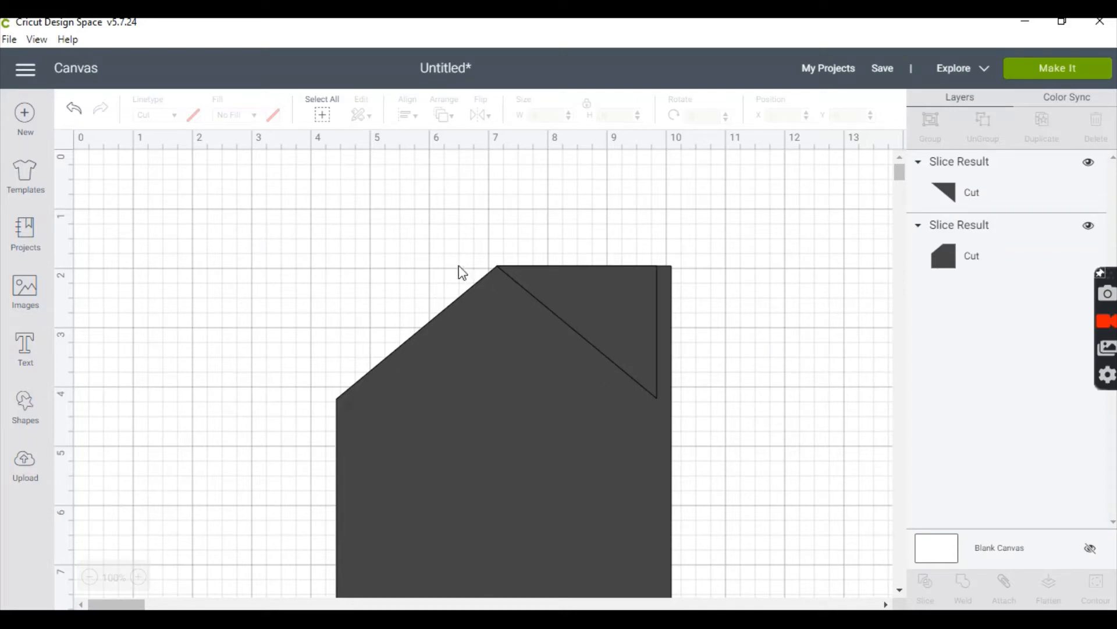
pyautogui.moveTo(378, 220); pyautogui.dragTo(710, 522)
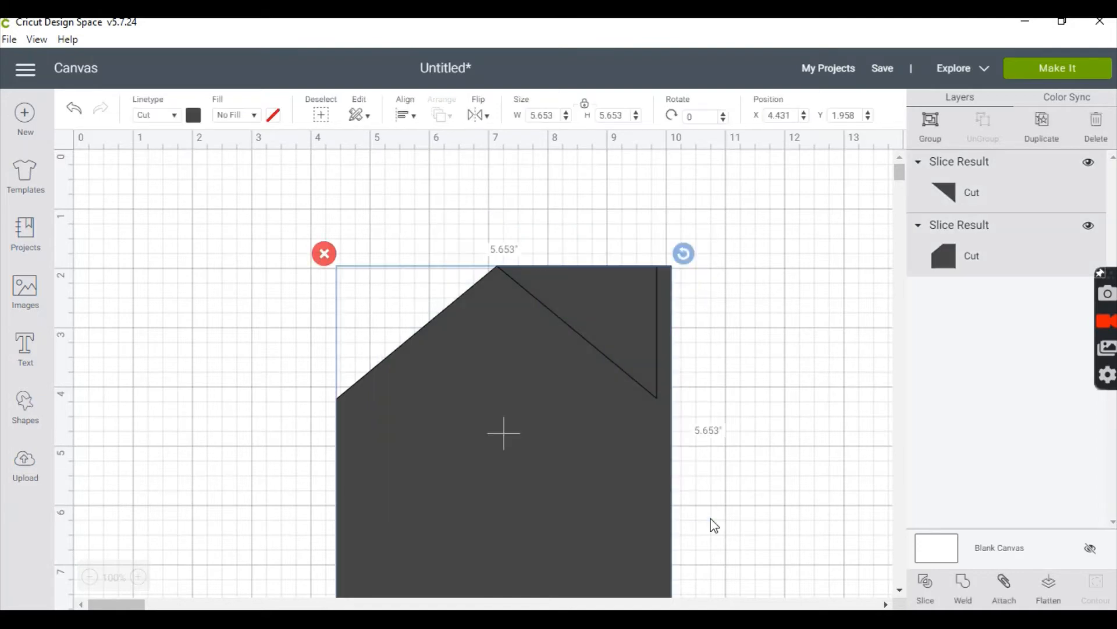
pyautogui.click(924, 582)
# Move the two cut-off roof triangles off the house and delete them.
pyautogui.moveTo(608, 337); pyautogui.dragTo(749, 291)
pyautogui.click(621, 206)
pyautogui.moveTo(627, 295); pyautogui.dragTo(730, 239)
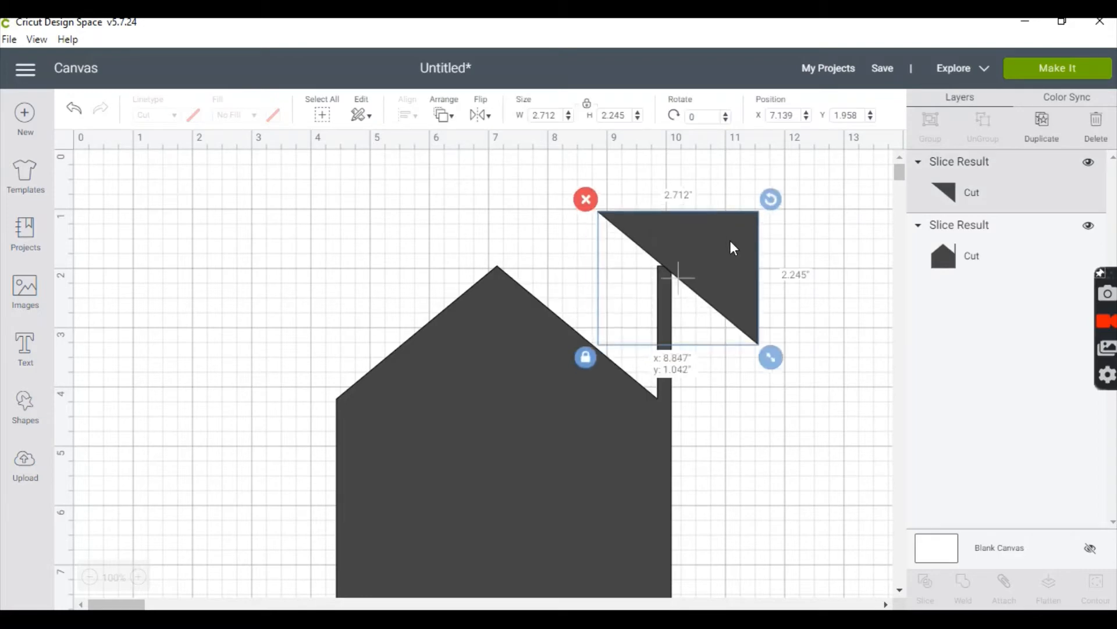
pyautogui.click(596, 200)
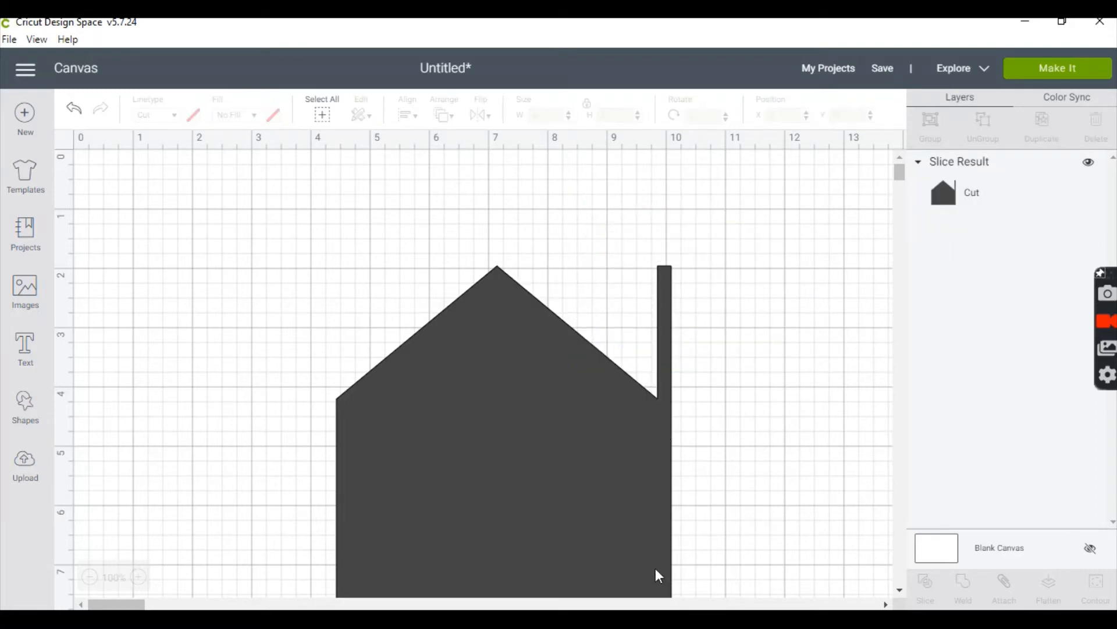
# Add a square beside the house, unlock its proportions and reshape it into a tall rectangle about 2.13 by 6.65 inches.
pyautogui.click(25, 422)
pyautogui.click(90, 308)
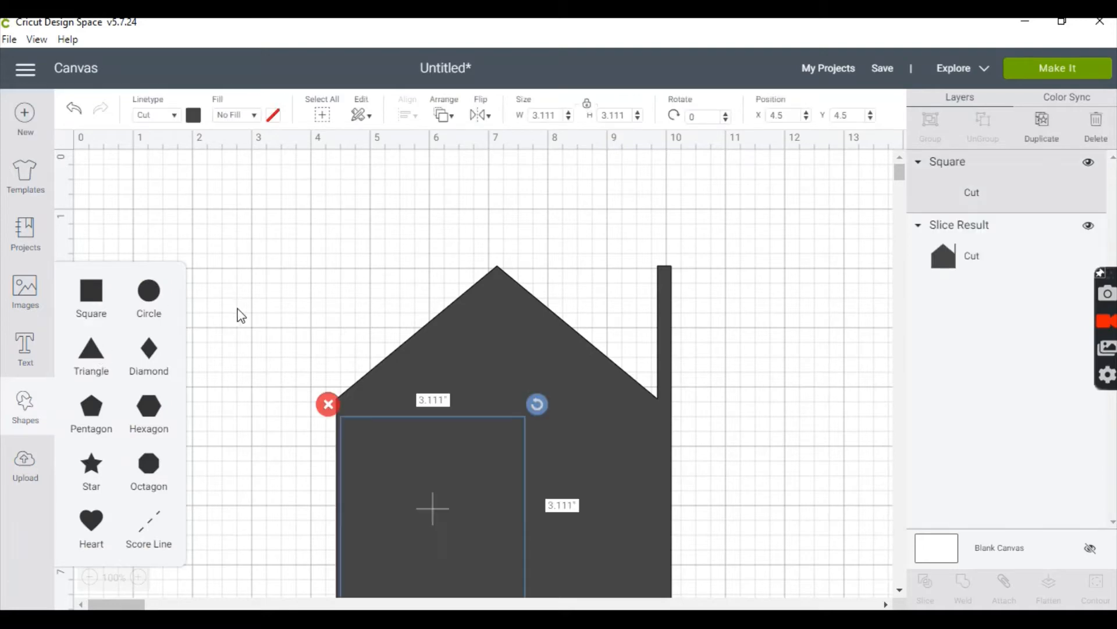
pyautogui.moveTo(359, 479); pyautogui.dragTo(205, 290)
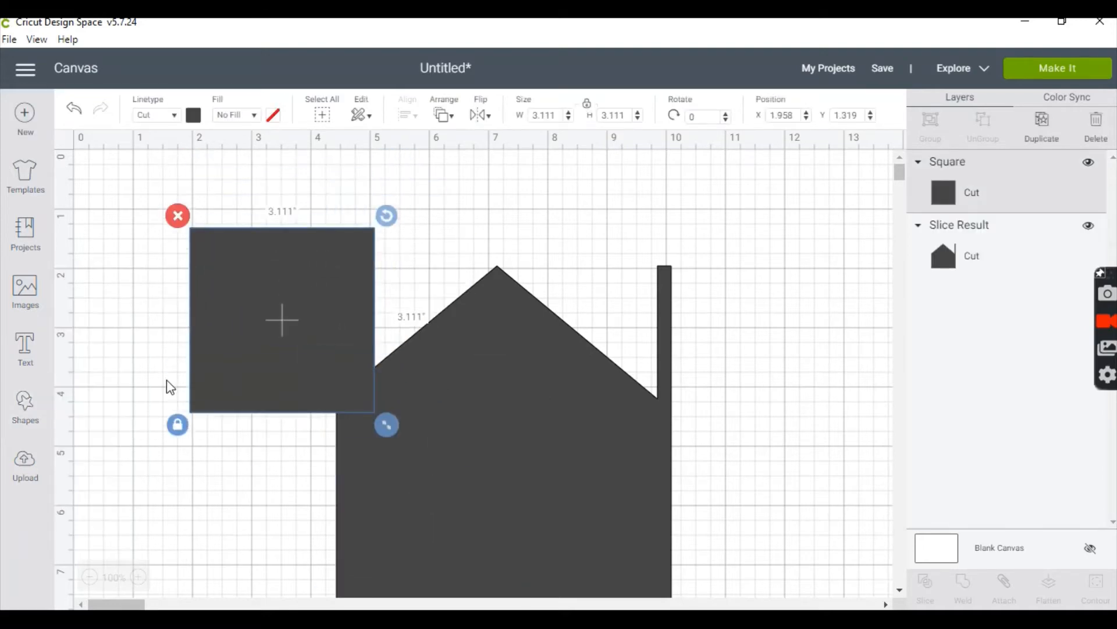
pyautogui.click(179, 430)
pyautogui.moveTo(387, 427); pyautogui.dragTo(329, 568)
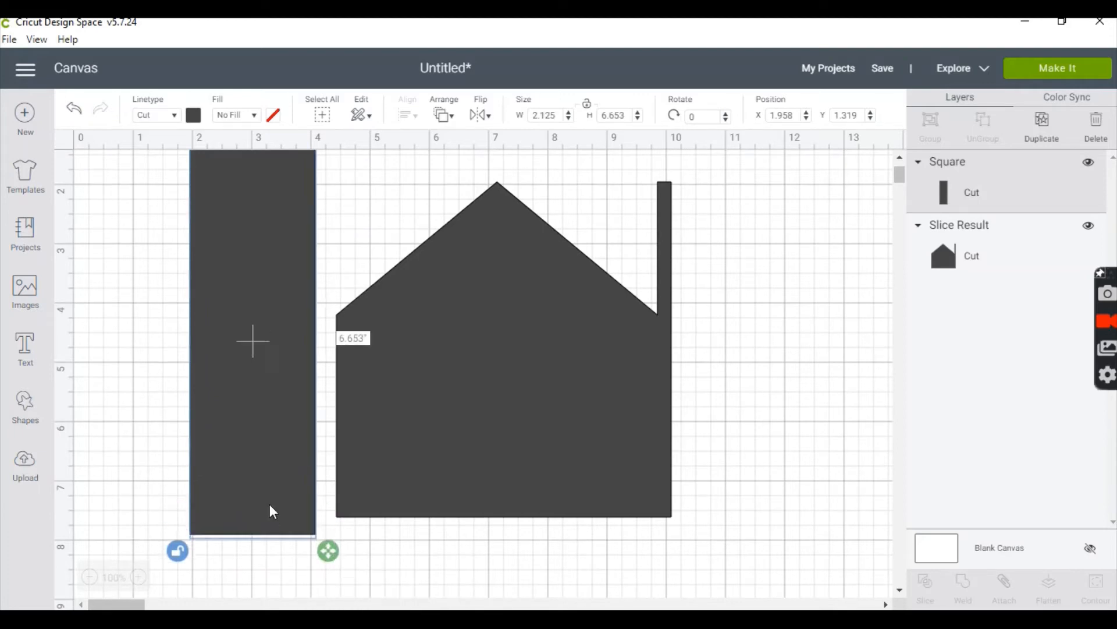
# Place the tall rectangle over the leftover strip along the house's right edge and slice both shapes.
pyautogui.moveTo(270, 508); pyautogui.dragTo(735, 504)
pyautogui.click(823, 455)
pyautogui.moveTo(244, 219); pyautogui.dragTo(838, 527)
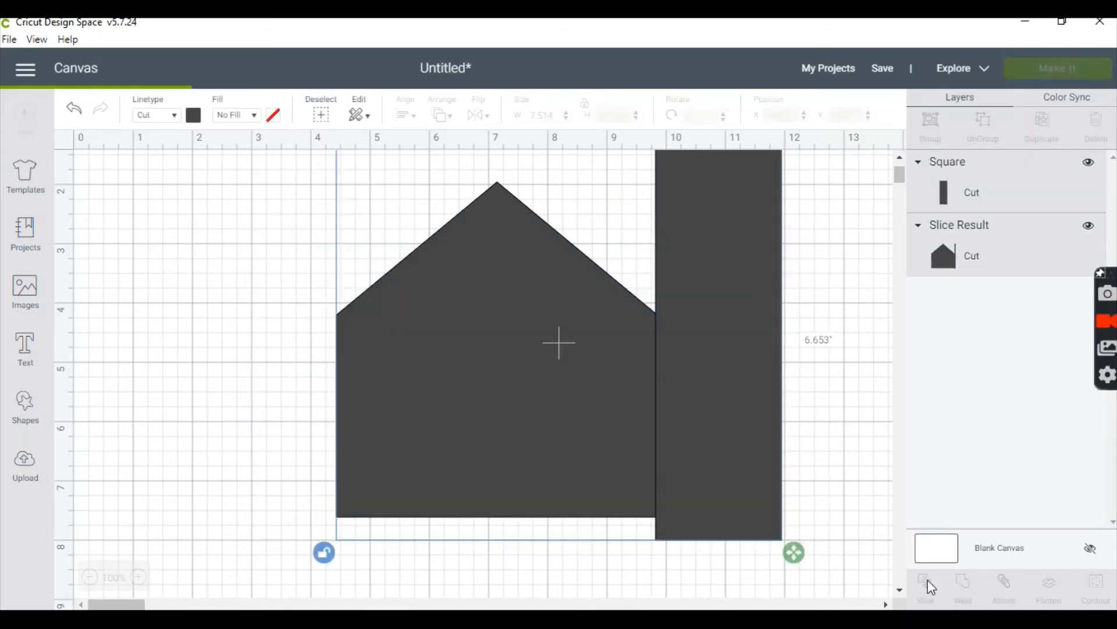
pyautogui.click(926, 581)
# Delete the remaining tall rectangle and both narrow strip pieces from the house's right side.
pyautogui.click(728, 326)
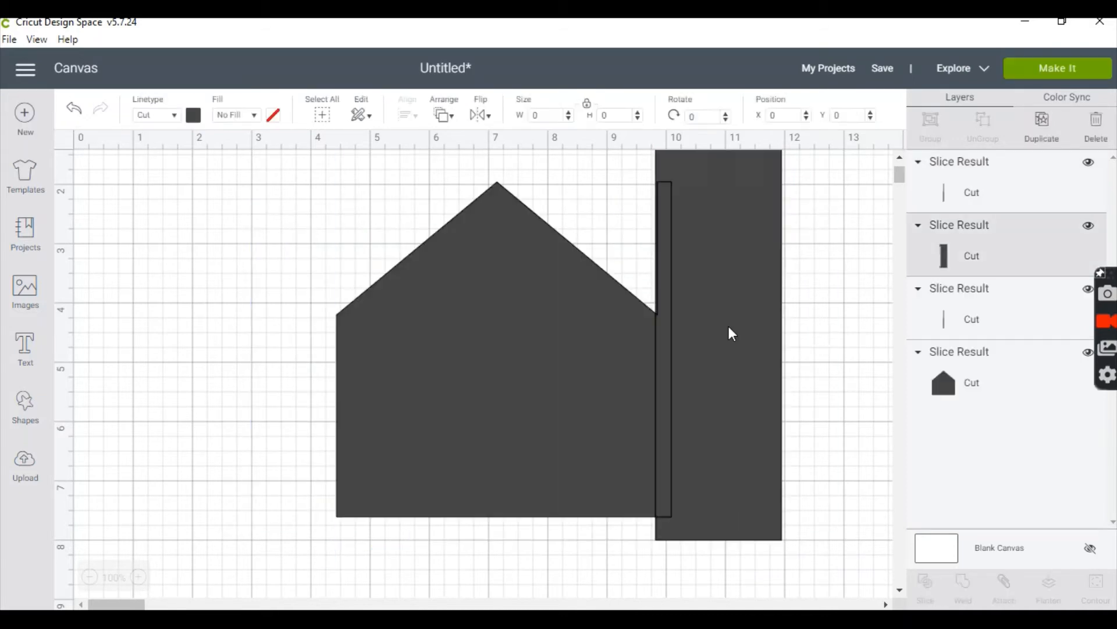
pyautogui.click(669, 239)
pyautogui.click(645, 171)
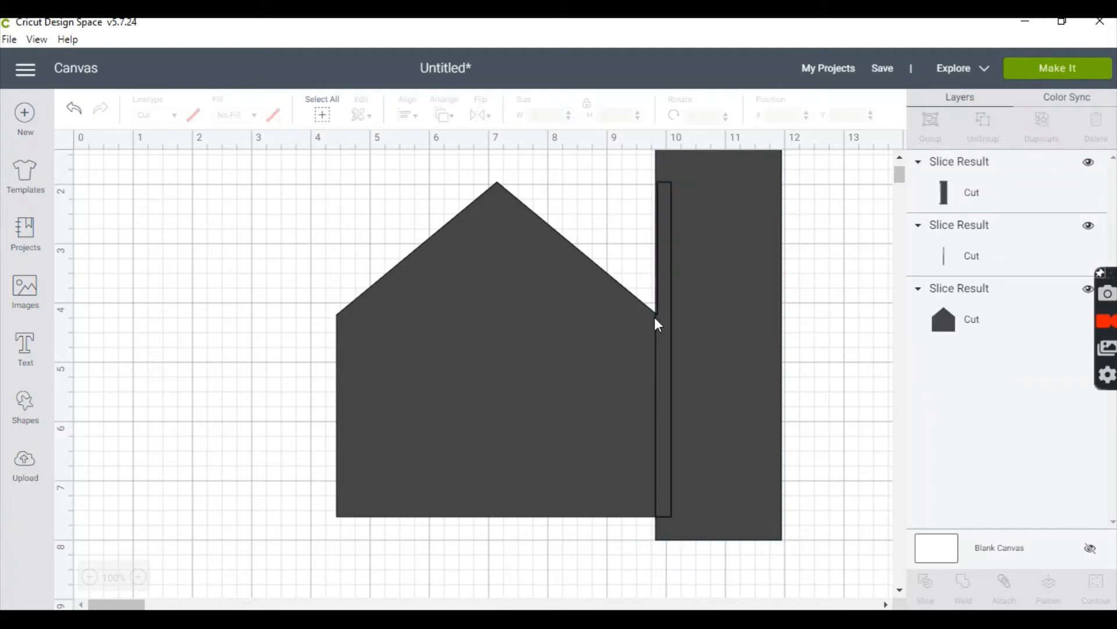
pyautogui.scroll(3, 676, 410)
pyautogui.click(678, 407)
pyautogui.click(651, 218)
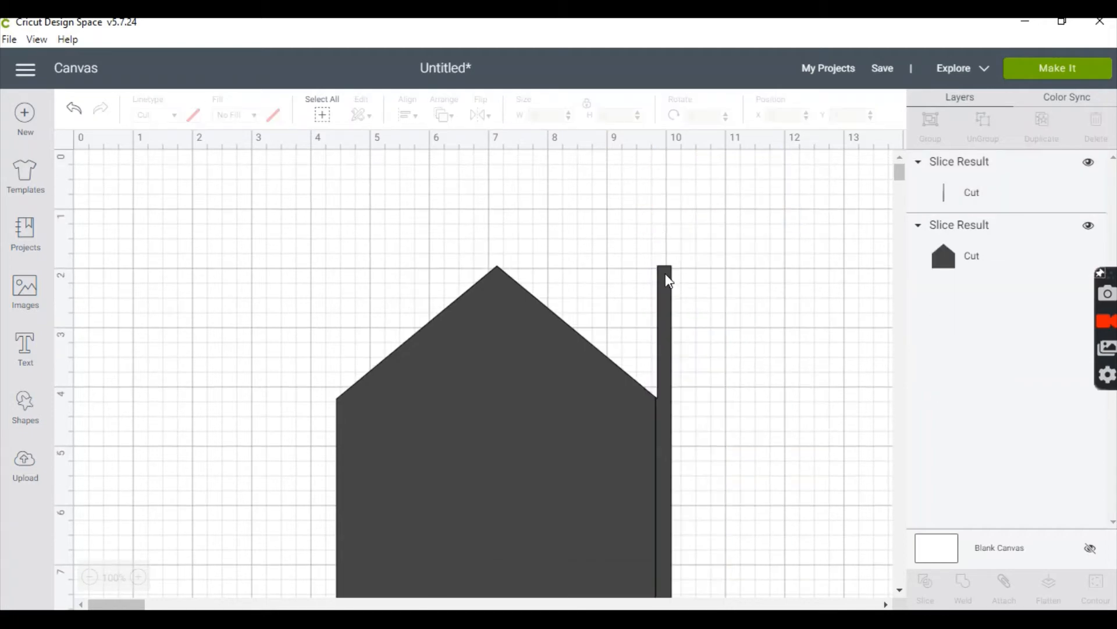
pyautogui.click(665, 280)
pyautogui.click(643, 252)
# Move the finished house shape to about X 5.97, Y 1.0 on the canvas.
pyautogui.click(524, 417)
pyautogui.moveTo(524, 423); pyautogui.dragTo(616, 434)
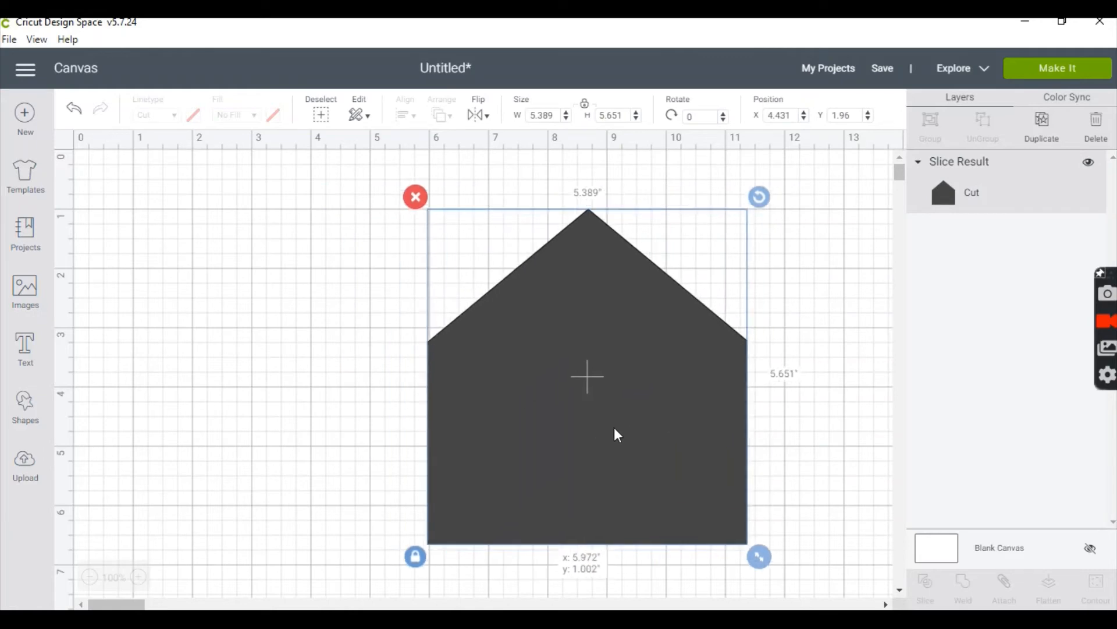
pyautogui.click(343, 401)
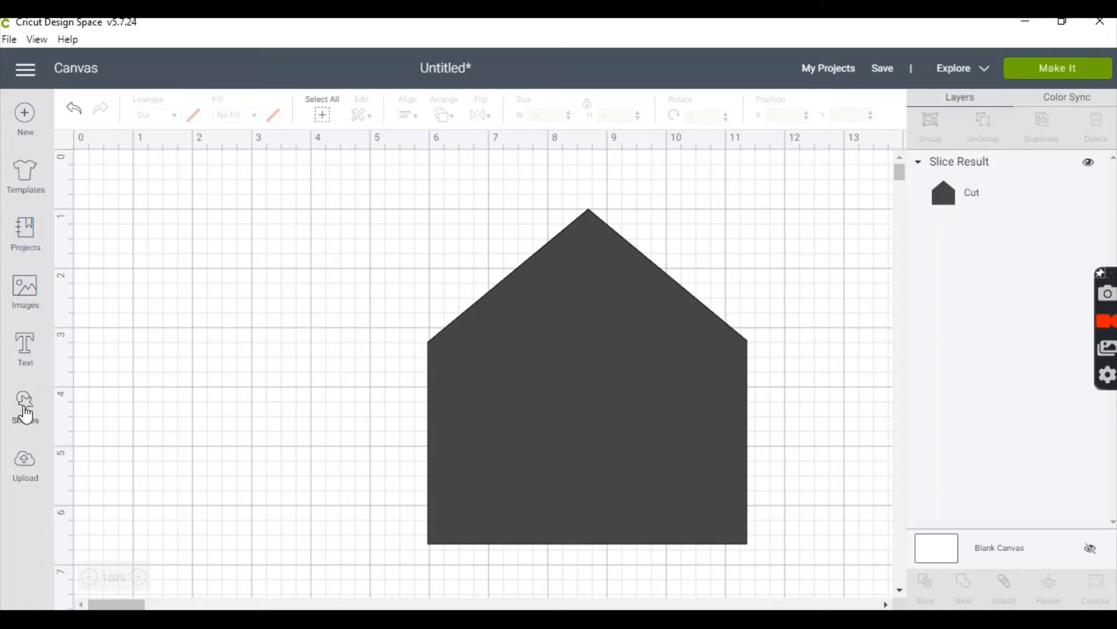
# Add another square and place it to the left of the house at about X 2, Y 1.29.
pyautogui.click(26, 414)
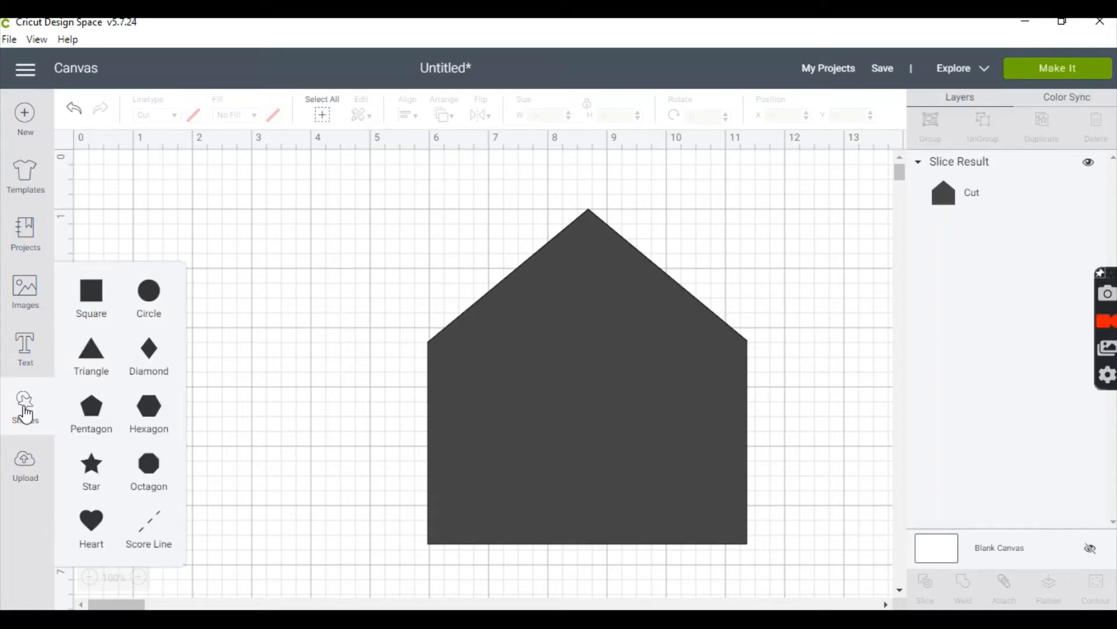
pyautogui.click(101, 307)
pyautogui.moveTo(271, 353); pyautogui.dragTo(302, 340)
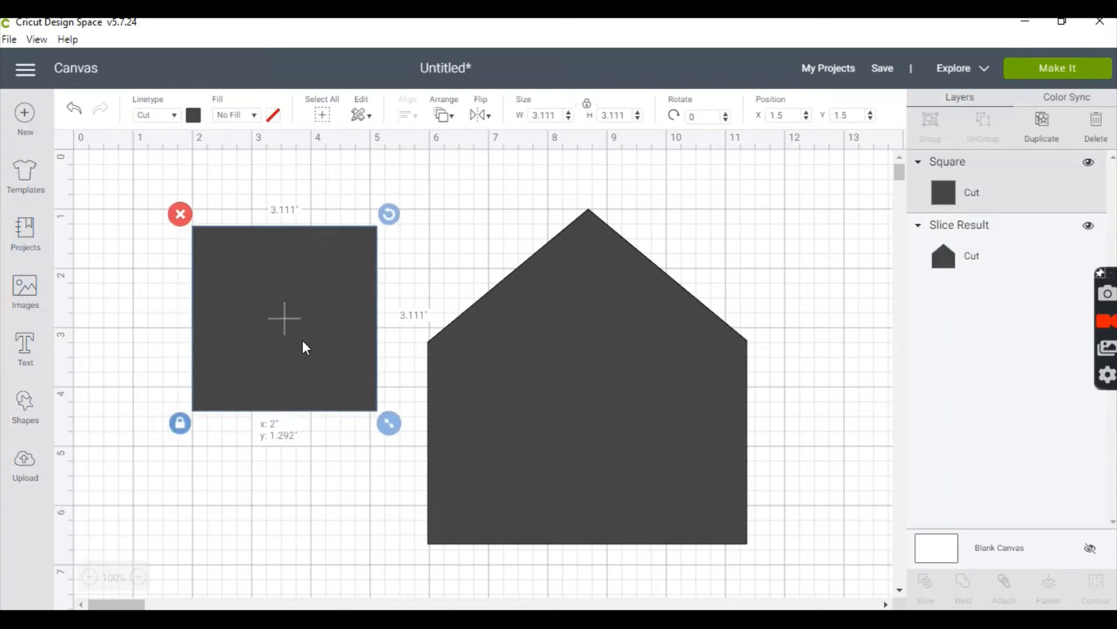
# Unlock the square's proportions, resize it to about 0.89 × 1.65 in, and place it in the house's lower left as a window.
pyautogui.click(180, 428)
pyautogui.moveTo(391, 427); pyautogui.dragTo(269, 351)
pyautogui.moveTo(220, 314); pyautogui.dragTo(502, 483)
pyautogui.click(271, 446)
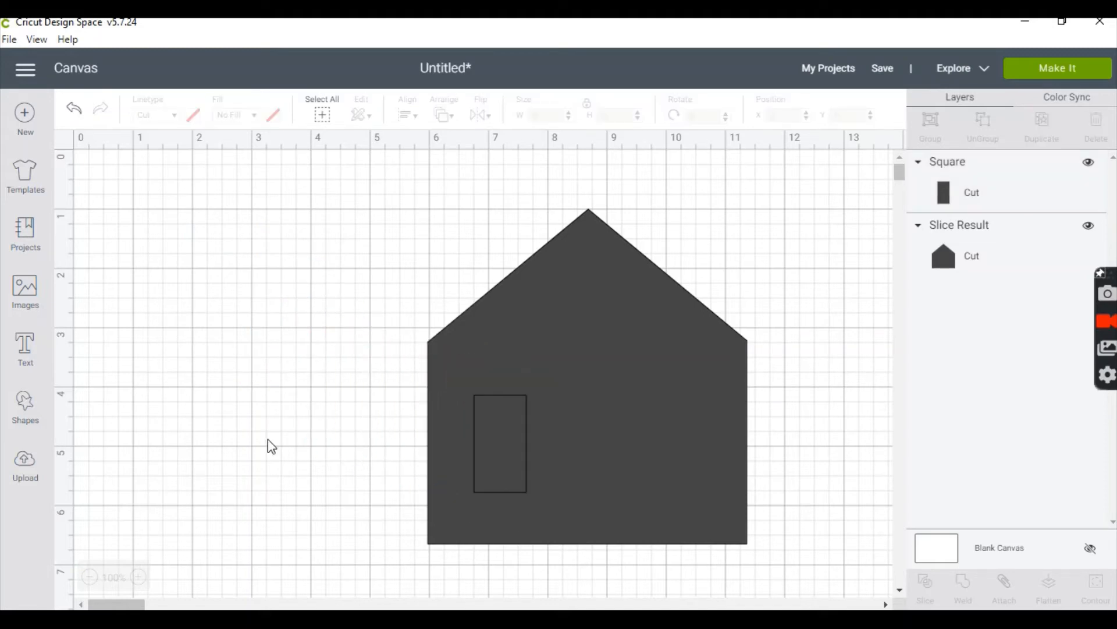
# Slice the window rectangle out of the house, move both cut-out pieces aside and delete one of them.
pyautogui.moveTo(361, 221); pyautogui.dragTo(801, 569)
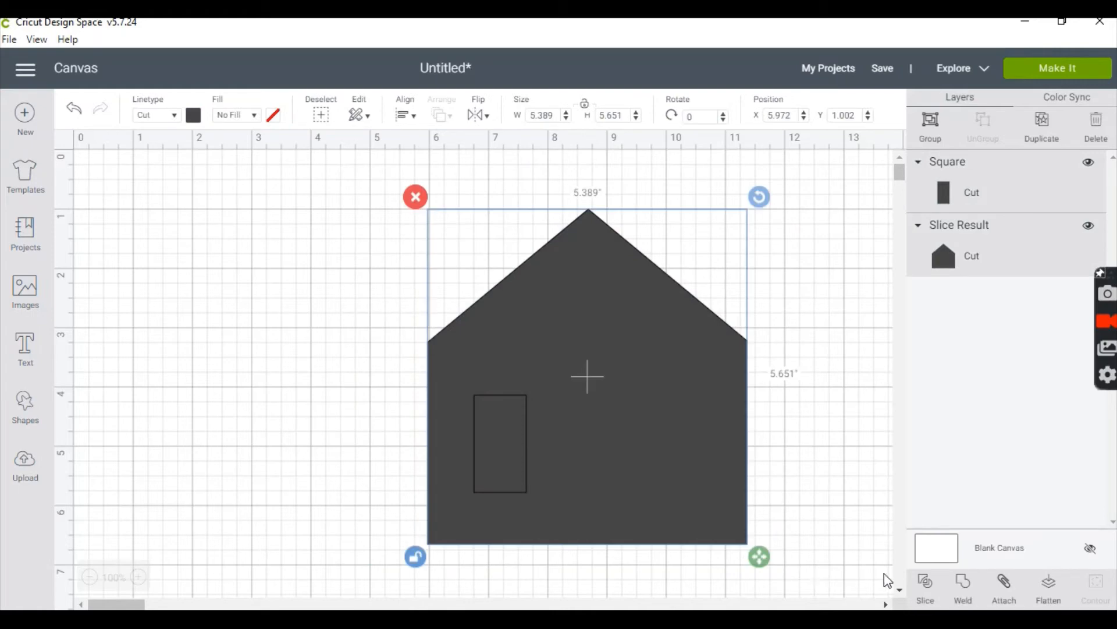
pyautogui.click(925, 582)
pyautogui.click(520, 457)
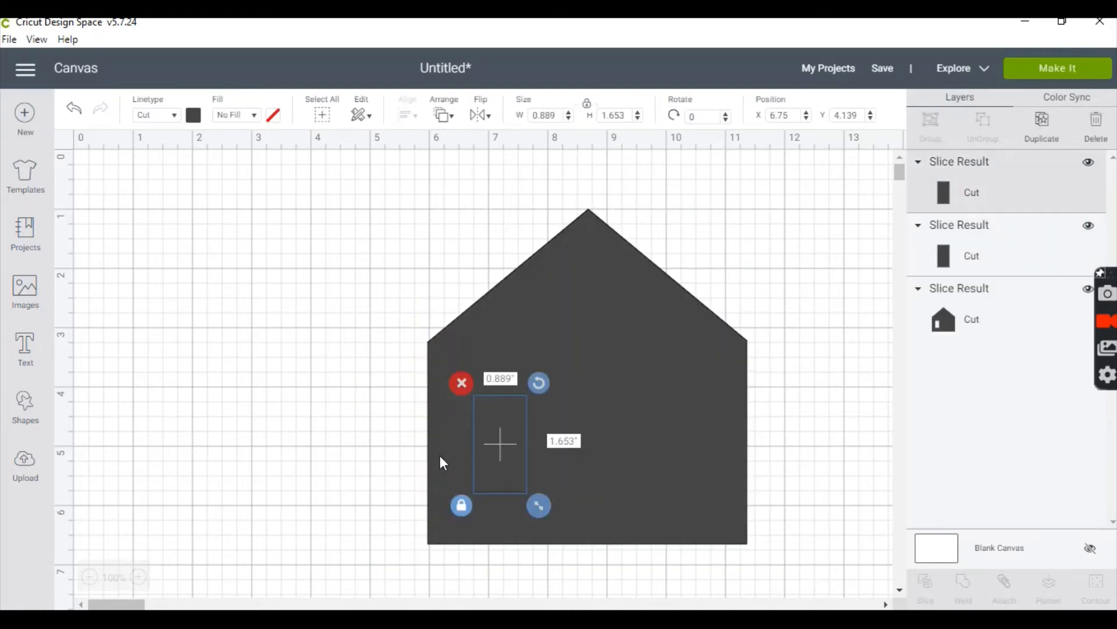
pyautogui.moveTo(512, 454); pyautogui.dragTo(264, 425)
pyautogui.moveTo(491, 444); pyautogui.dragTo(313, 320)
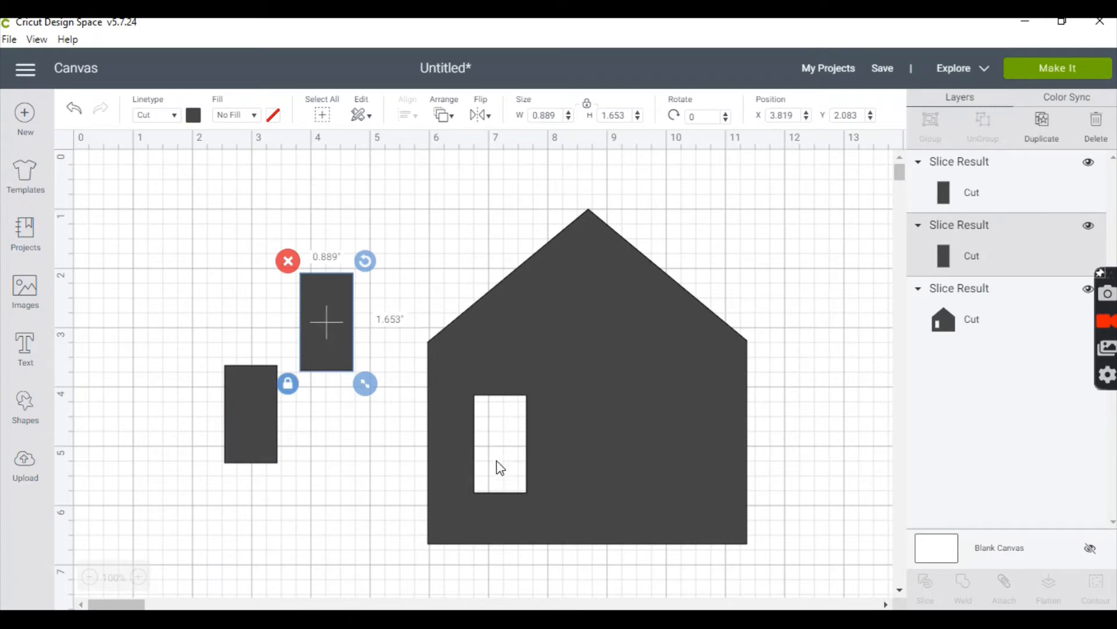
pyautogui.click(288, 262)
# Place the leftover rectangle on the house's right side at about X 9.82, Y 4.17 and slice it with the house.
pyautogui.moveTo(239, 406); pyautogui.dragTo(674, 440)
pyautogui.click(834, 439)
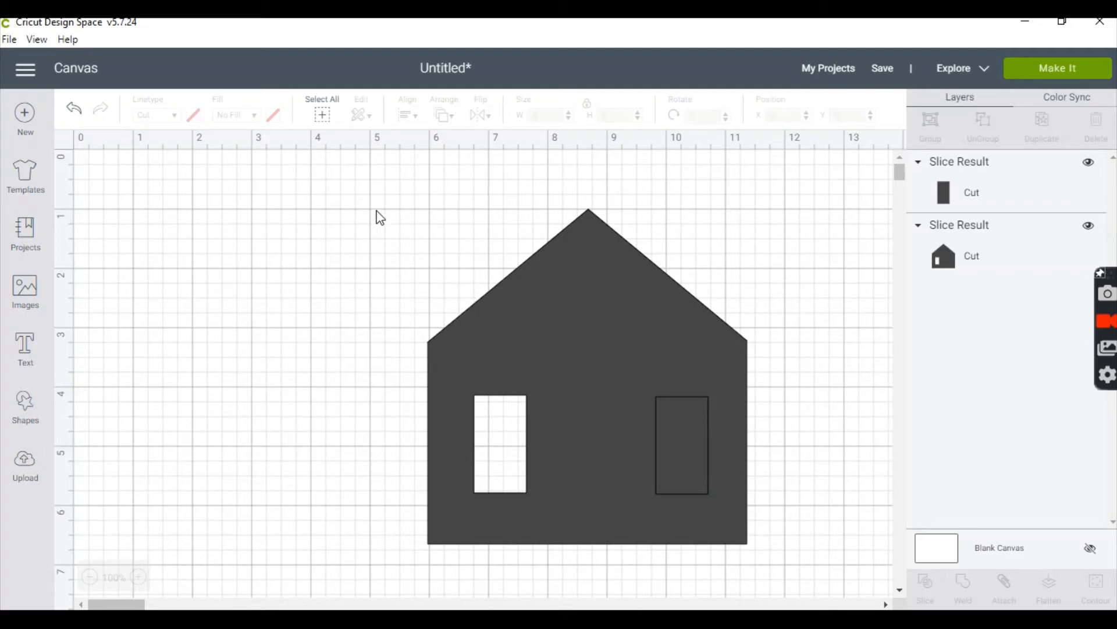
pyautogui.moveTo(376, 210); pyautogui.dragTo(781, 552)
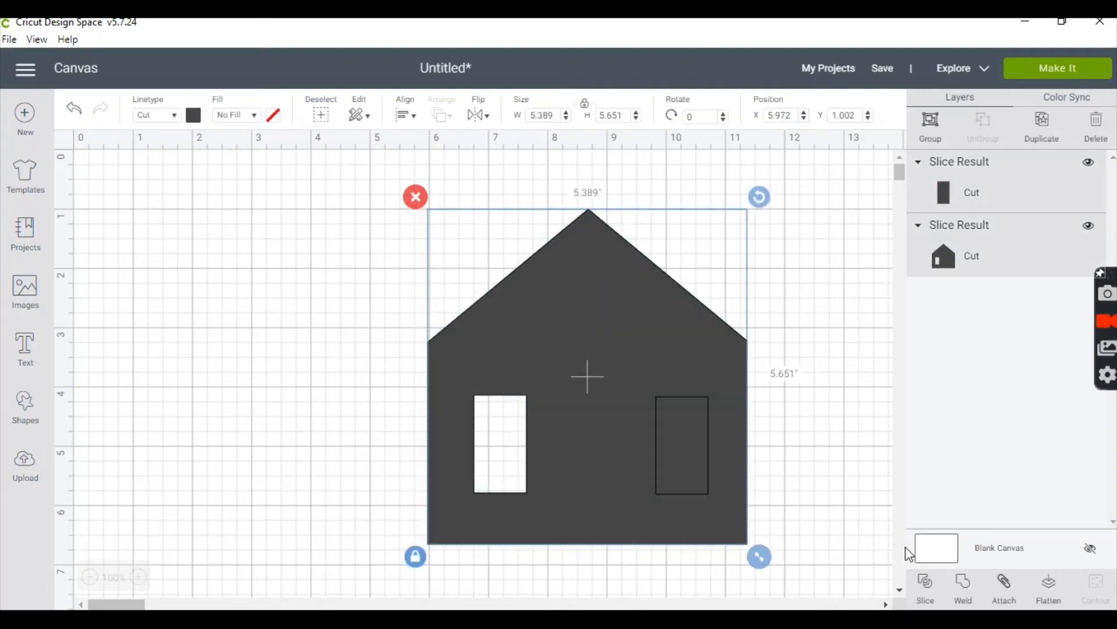
pyautogui.click(927, 584)
# Move the upper cut-out piece off the right window and delete it.
pyautogui.click(683, 482)
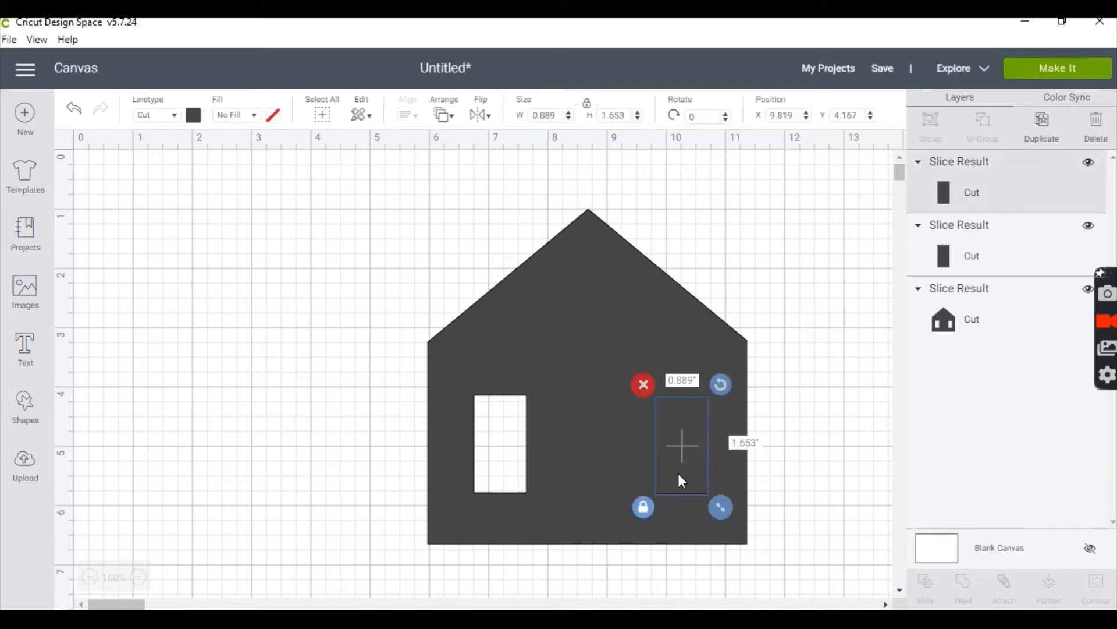
pyautogui.moveTo(669, 431); pyautogui.dragTo(282, 362)
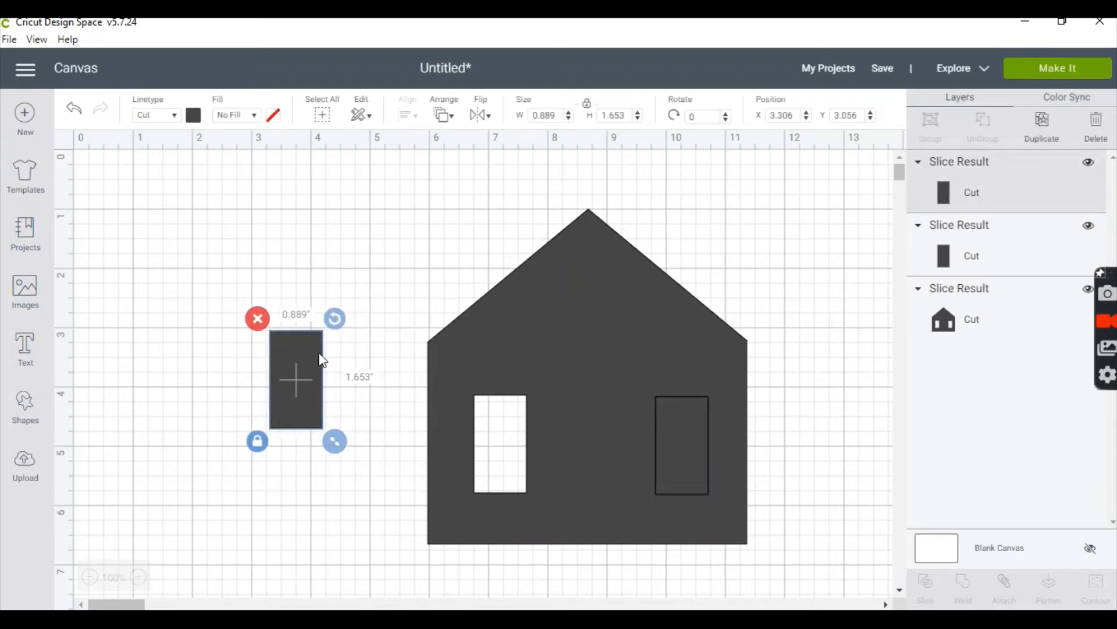
pyautogui.click(259, 316)
# Move the remaining rectangle to the middle of the house's bottom edge as a door and slice it with the house.
pyautogui.moveTo(701, 443); pyautogui.dragTo(603, 509)
pyautogui.click(350, 402)
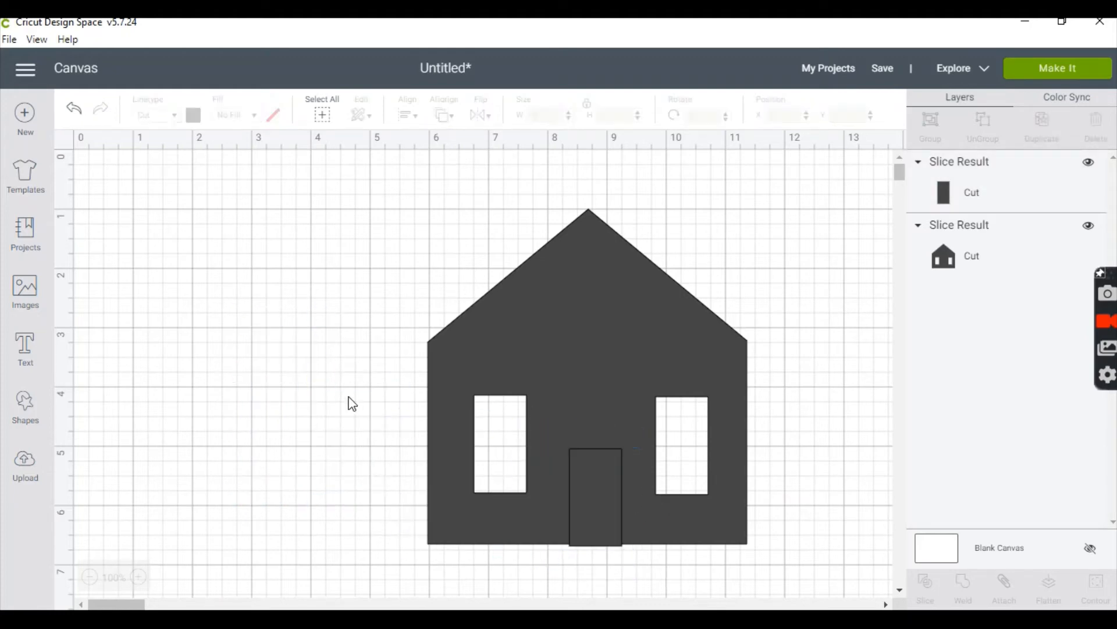
pyautogui.moveTo(364, 288); pyautogui.dragTo(794, 576)
pyautogui.click(926, 582)
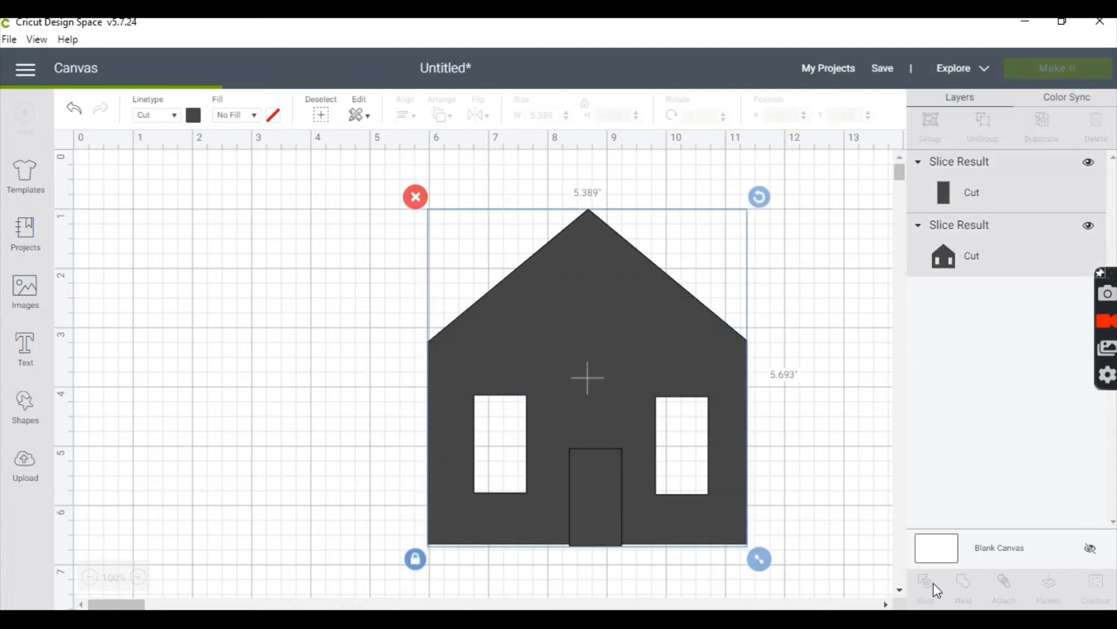
# Move one door piece to the left of the house and delete the other piece and the thin strip below the doorway.
pyautogui.moveTo(560, 513); pyautogui.dragTo(236, 495)
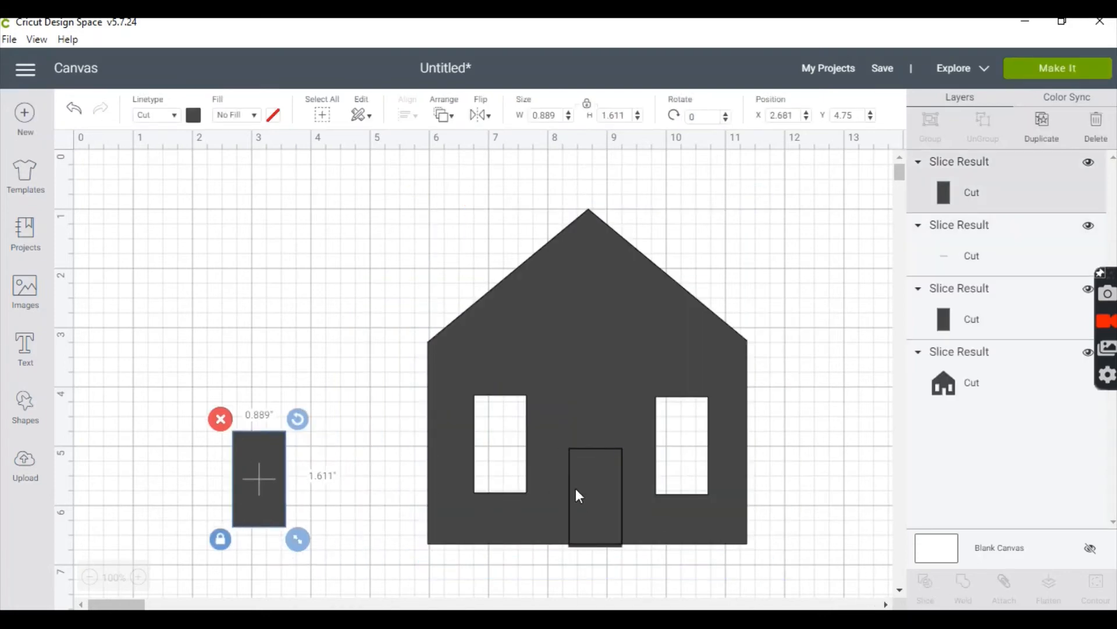
pyautogui.moveTo(596, 488); pyautogui.dragTo(579, 500)
pyautogui.click(541, 455)
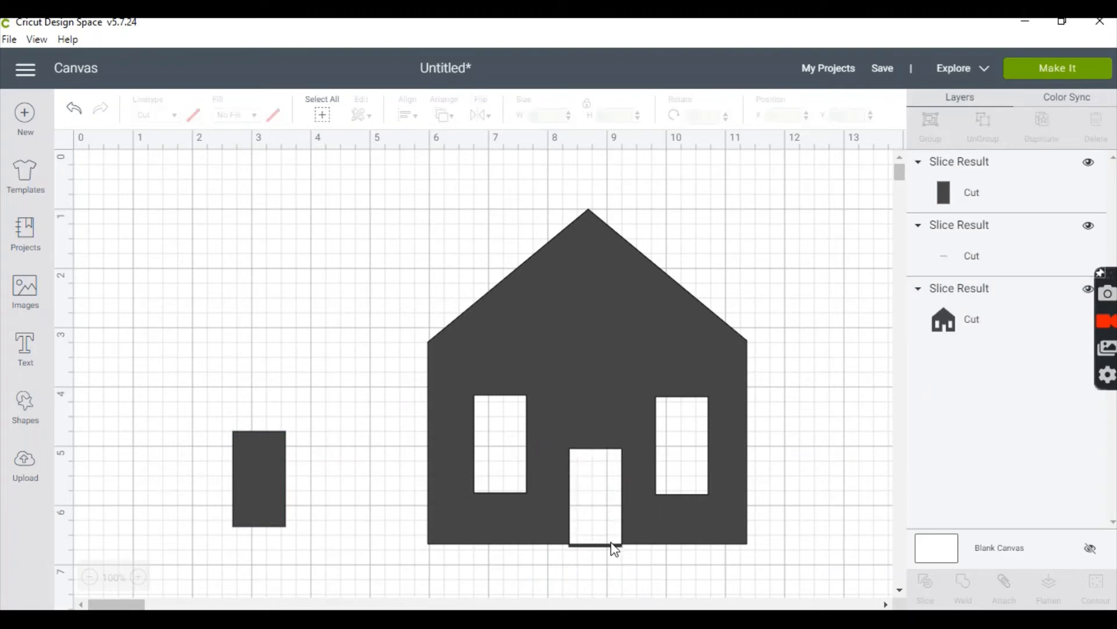
pyautogui.click(610, 551)
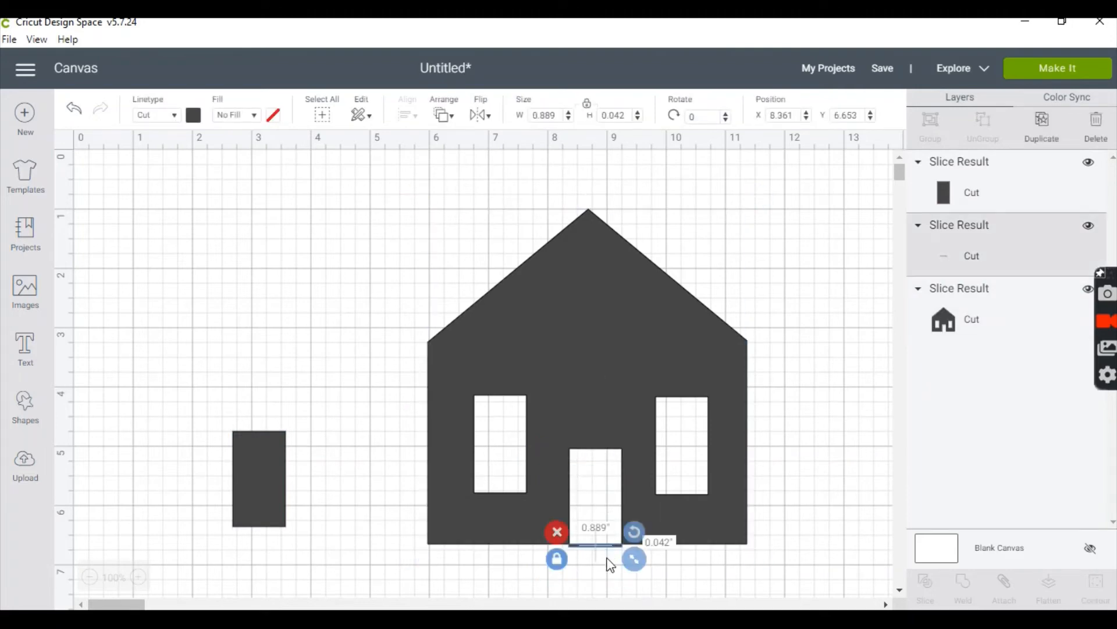
pyautogui.click(556, 531)
# Position the leftover rectangle over the right roof slope as a chimney and weld it to the house.
pyautogui.moveTo(229, 487); pyautogui.dragTo(359, 462)
pyautogui.moveTo(550, 361); pyautogui.dragTo(533, 371)
pyautogui.moveTo(370, 443); pyautogui.dragTo(682, 274)
pyautogui.click(731, 316)
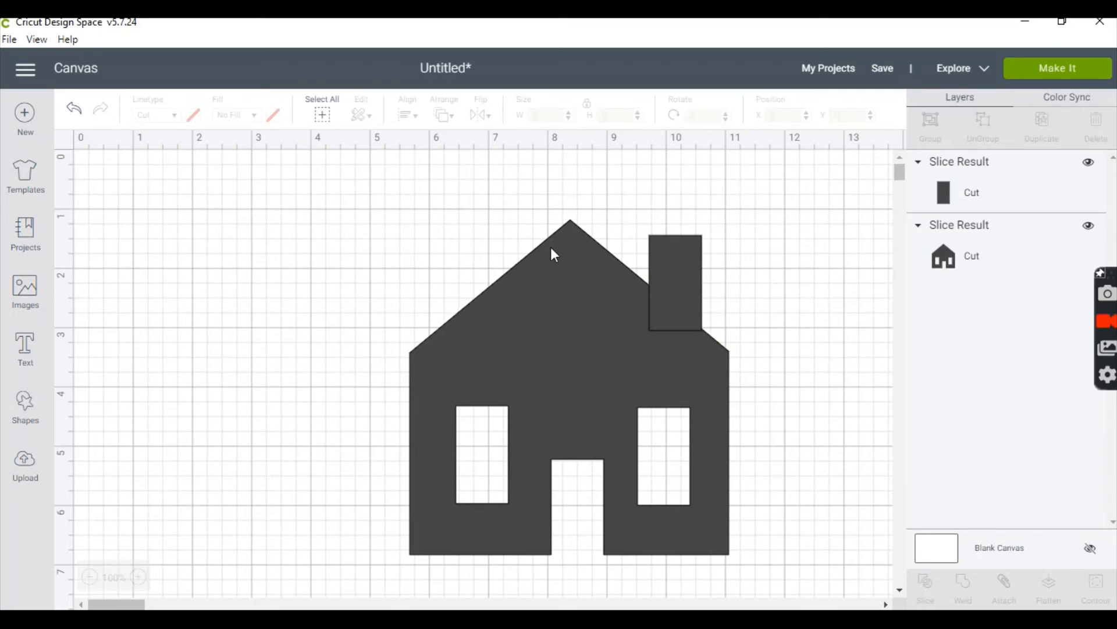
pyautogui.moveTo(350, 199); pyautogui.dragTo(761, 576)
pyautogui.click(963, 585)
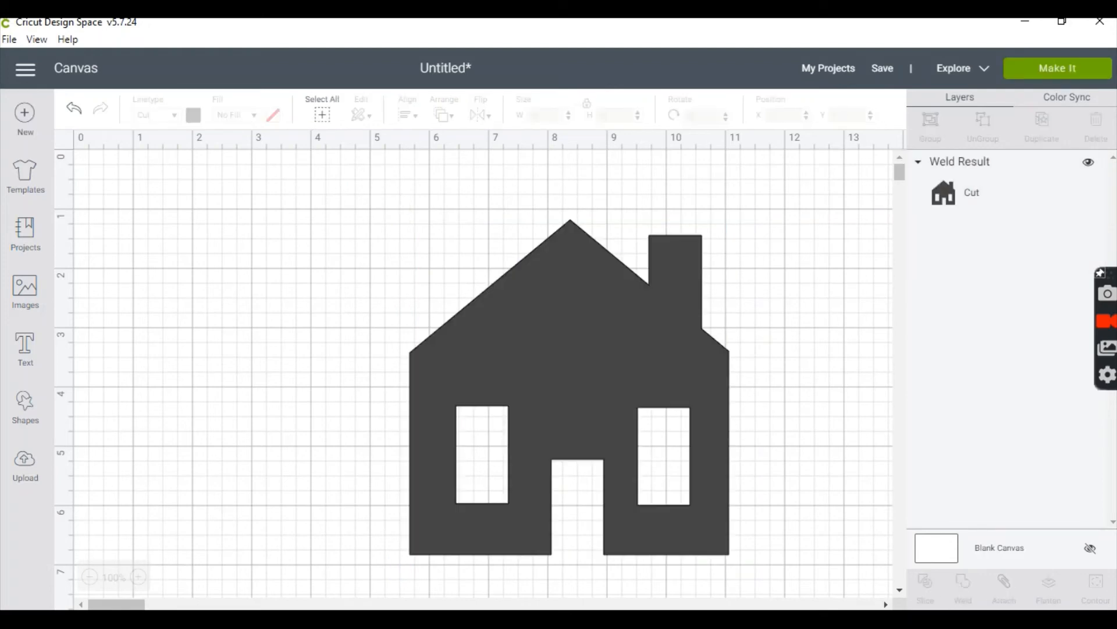
# Move the welded house to about X 6.25, Y 1.52 on the canvas and deselect it.
pyautogui.moveTo(673, 397); pyautogui.dragTo(702, 344)
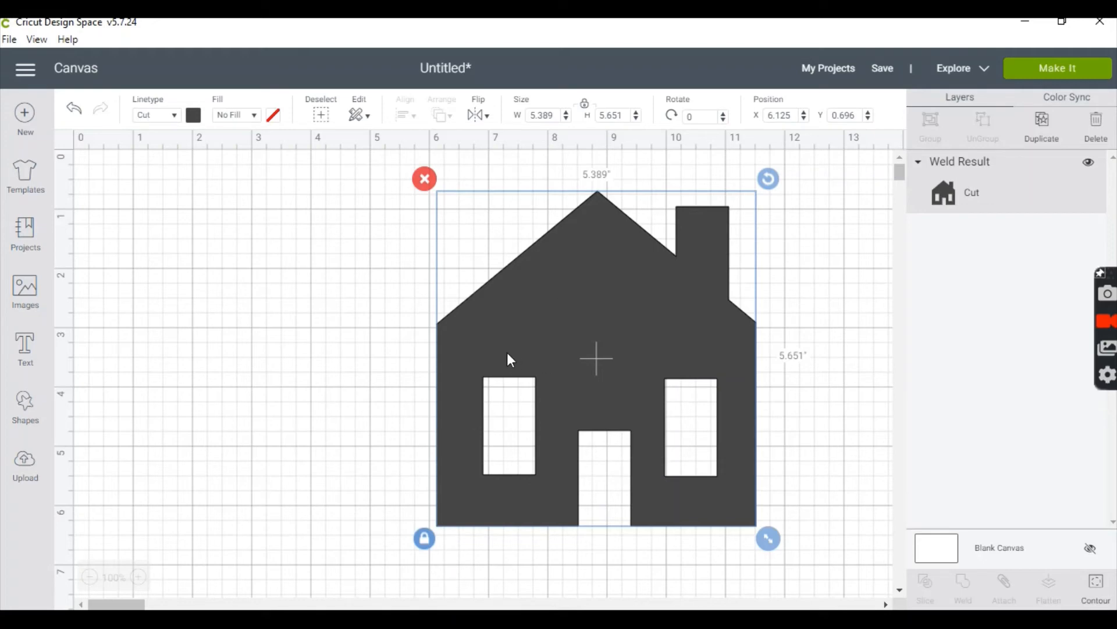
pyautogui.moveTo(596, 385); pyautogui.dragTo(599, 443)
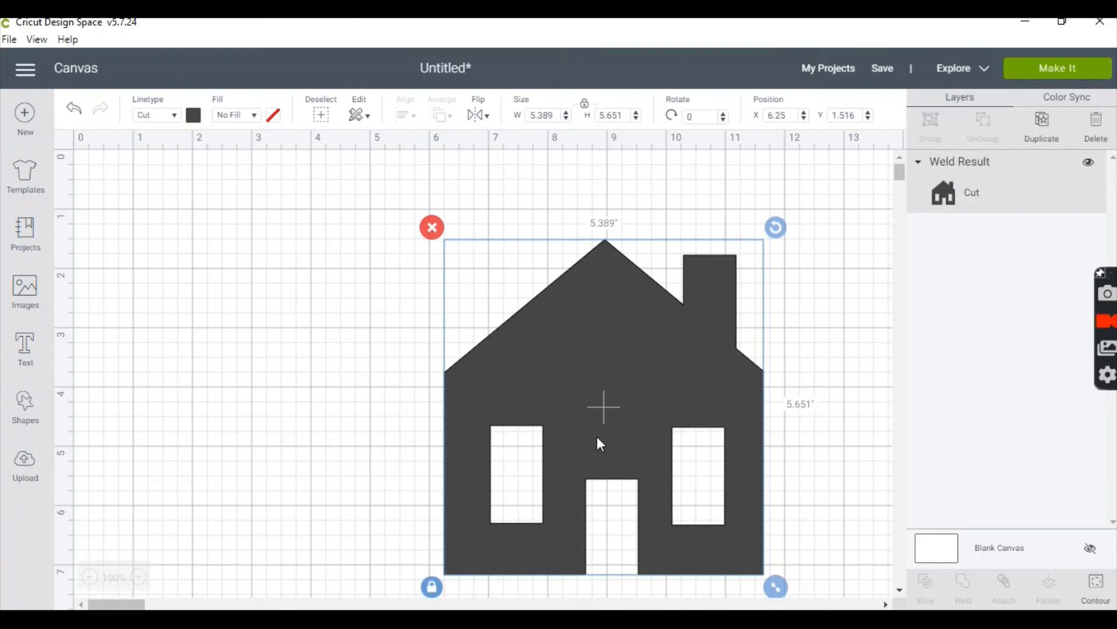
pyautogui.click(341, 350)
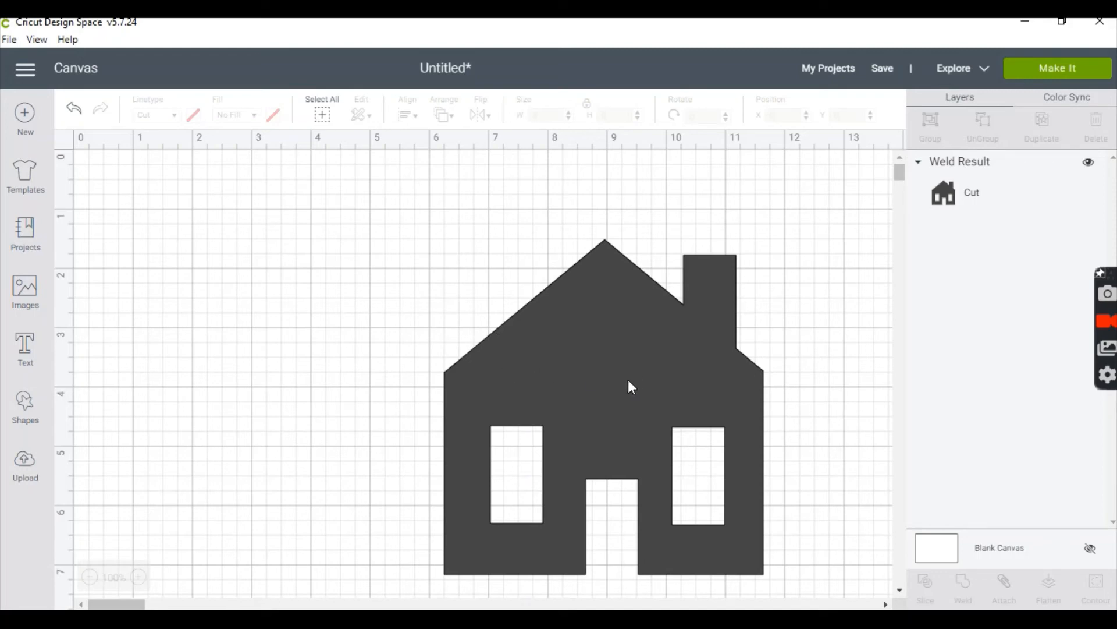
# Add a text object containing the family name.
pyautogui.click(24, 355)
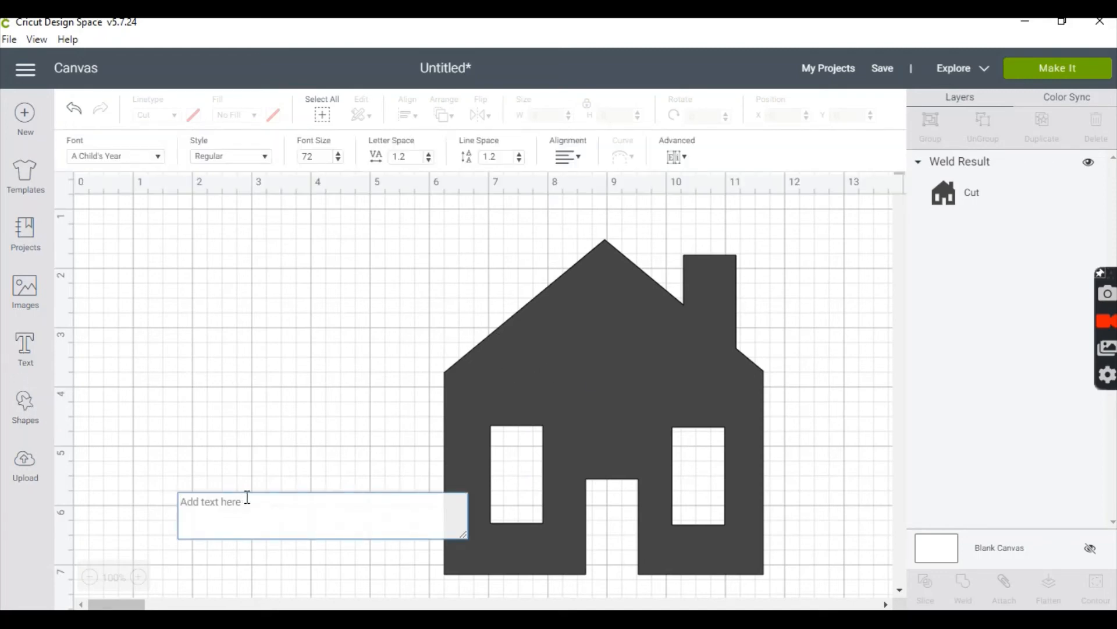
pyautogui.write('Sprad')
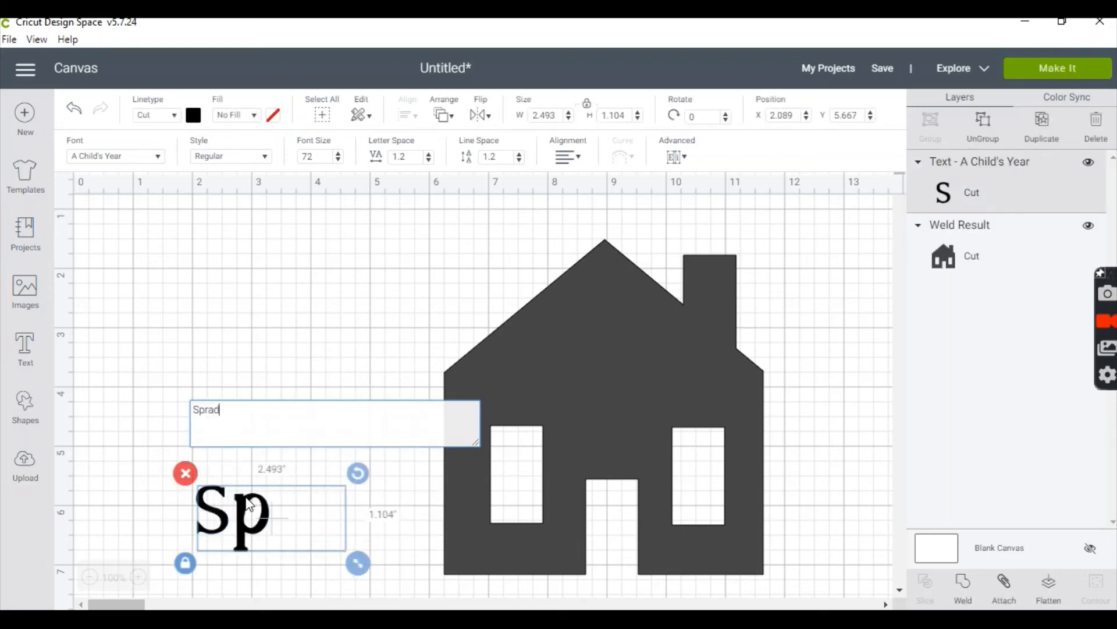
pyautogui.write('ley')
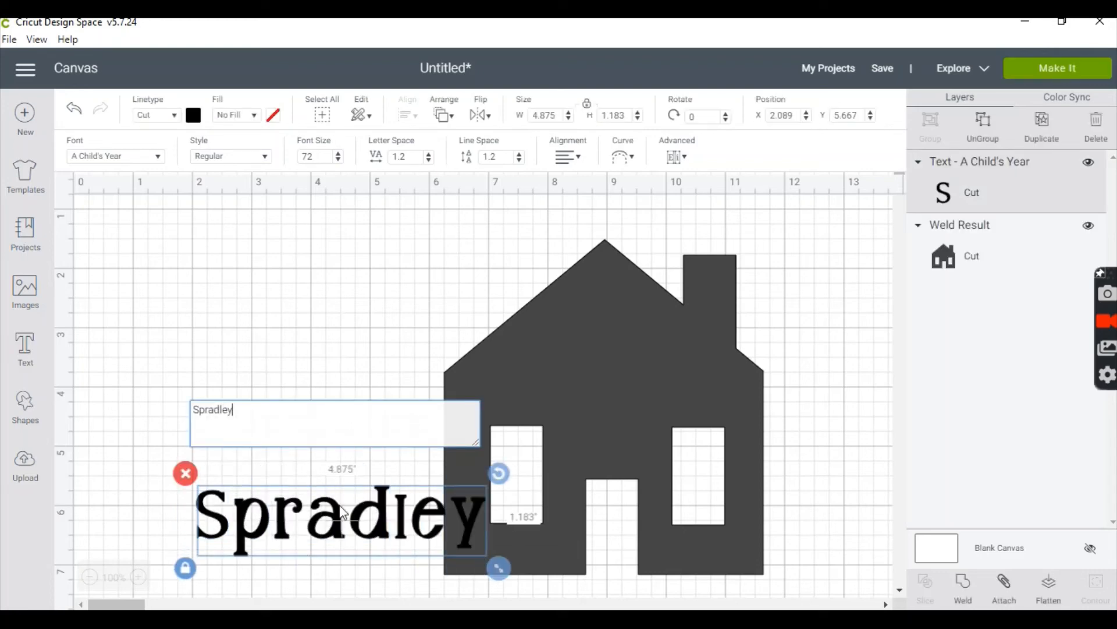
# Shrink the name text to about 4.33 in wide and place it across the house above the windows.
pyautogui.moveTo(349, 524); pyautogui.dragTo(613, 382)
pyautogui.moveTo(778, 431); pyautogui.dragTo(747, 423)
pyautogui.moveTo(641, 388); pyautogui.dragTo(640, 393)
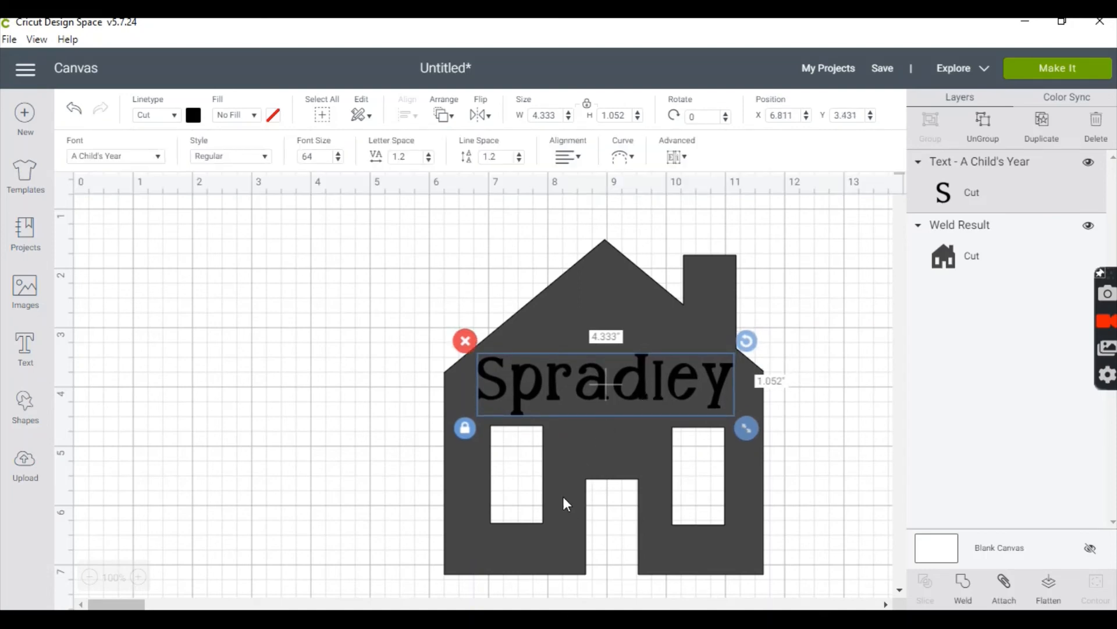
pyautogui.click(382, 378)
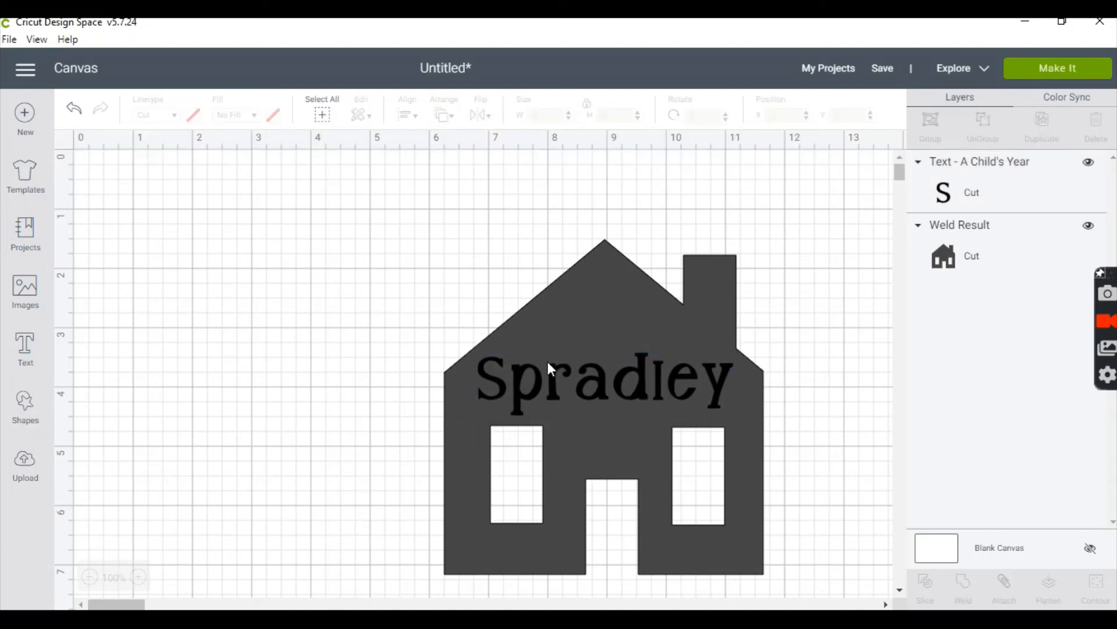
# Slice the name text out of the house and move both cut-out name pieces to the left of it.
pyautogui.moveTo(356, 215); pyautogui.dragTo(794, 589)
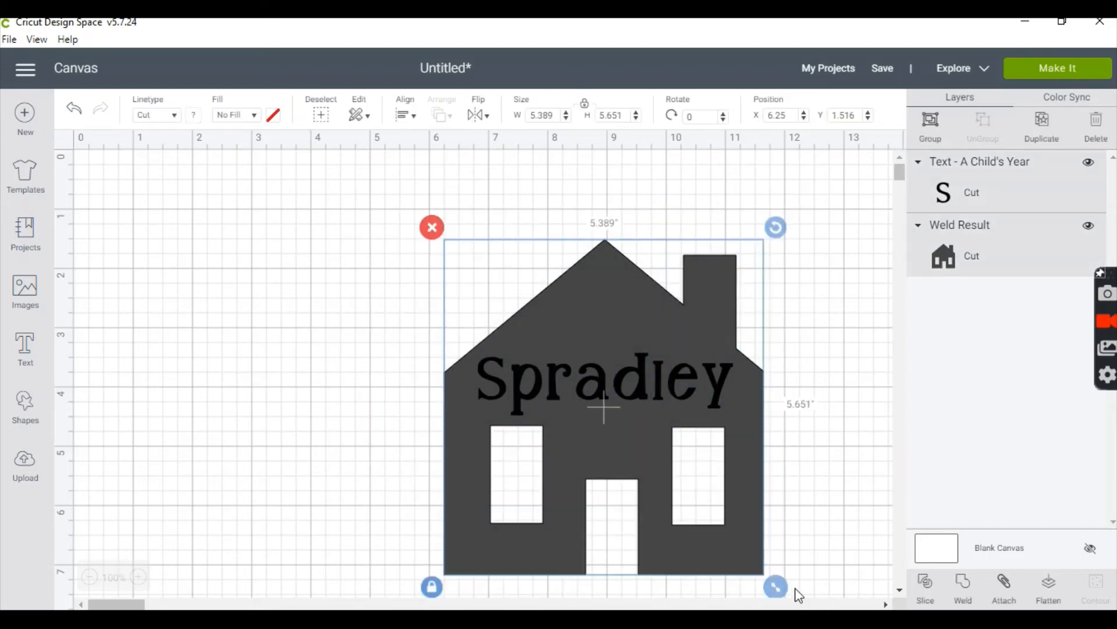
pyautogui.click(927, 586)
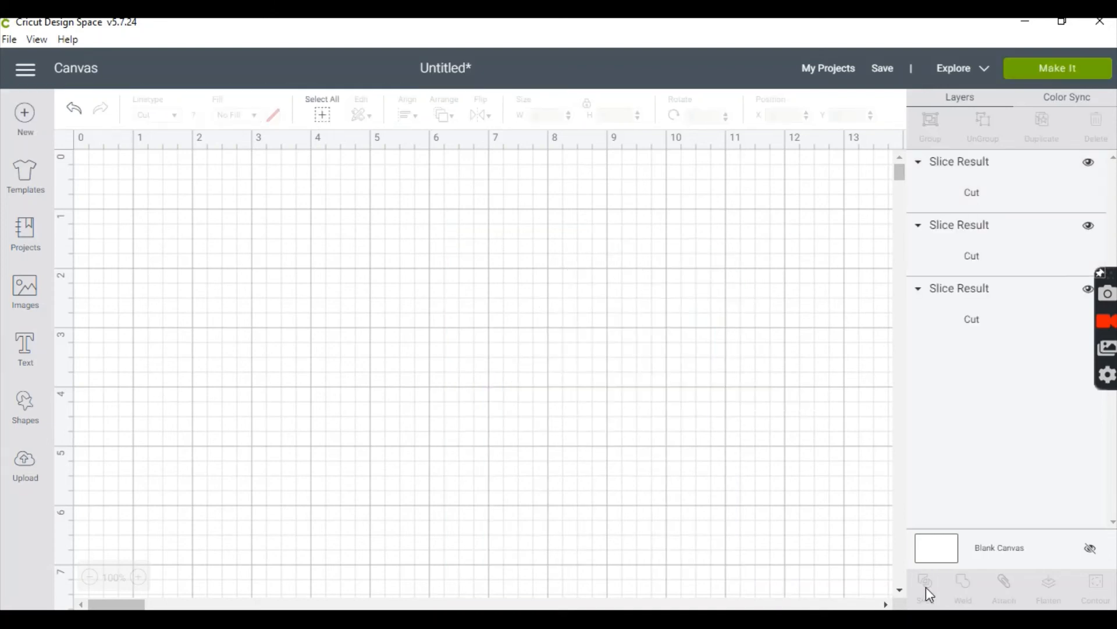
pyautogui.click(604, 402)
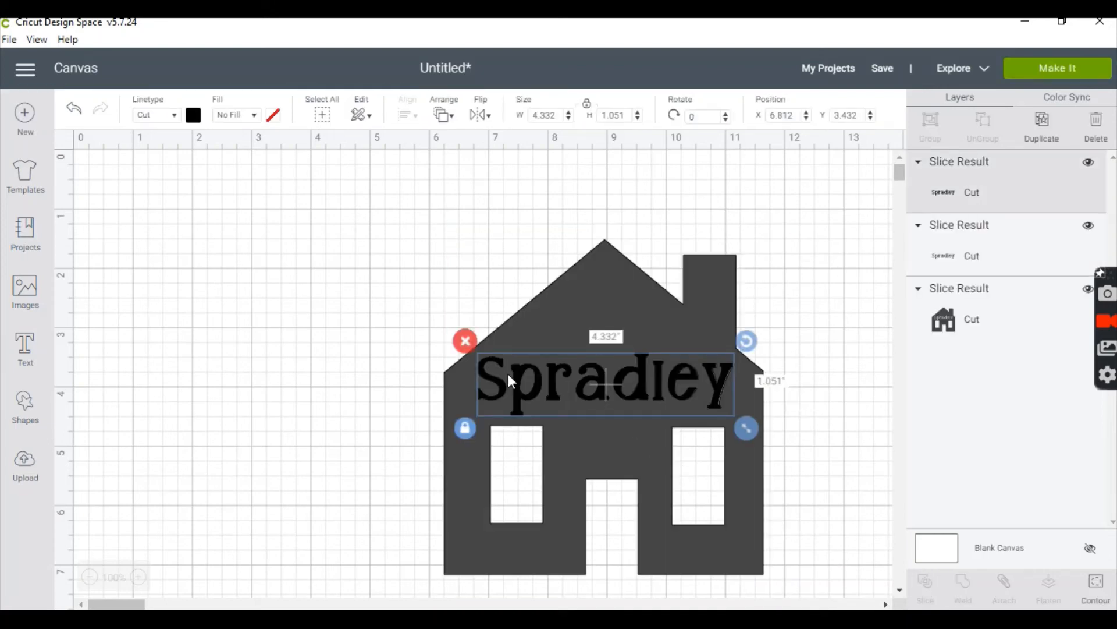
pyautogui.moveTo(483, 361); pyautogui.dragTo(226, 254)
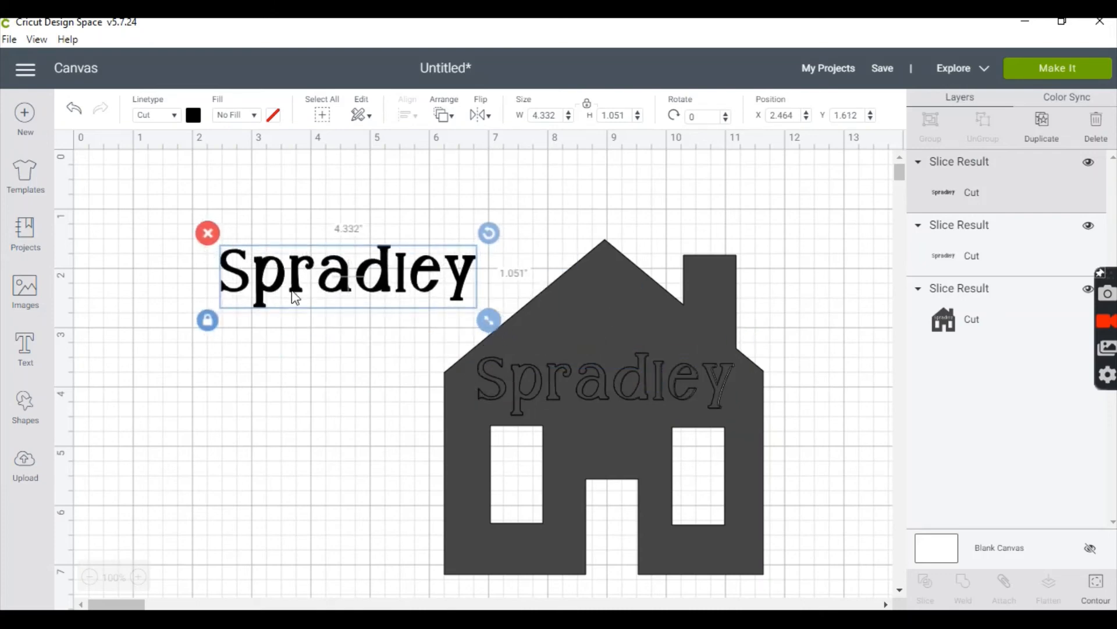
pyautogui.moveTo(472, 386); pyautogui.dragTo(117, 330)
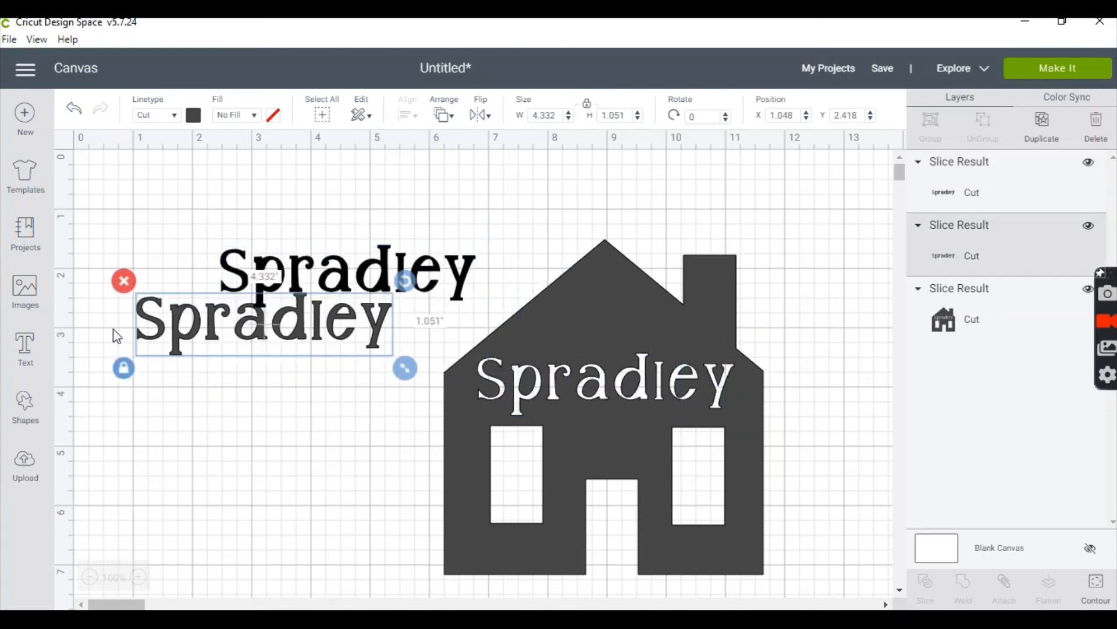
# Delete both cut-out name pieces and move the house to about X 6.24, Y 1.04.
pyautogui.click(123, 280)
pyautogui.click(268, 260)
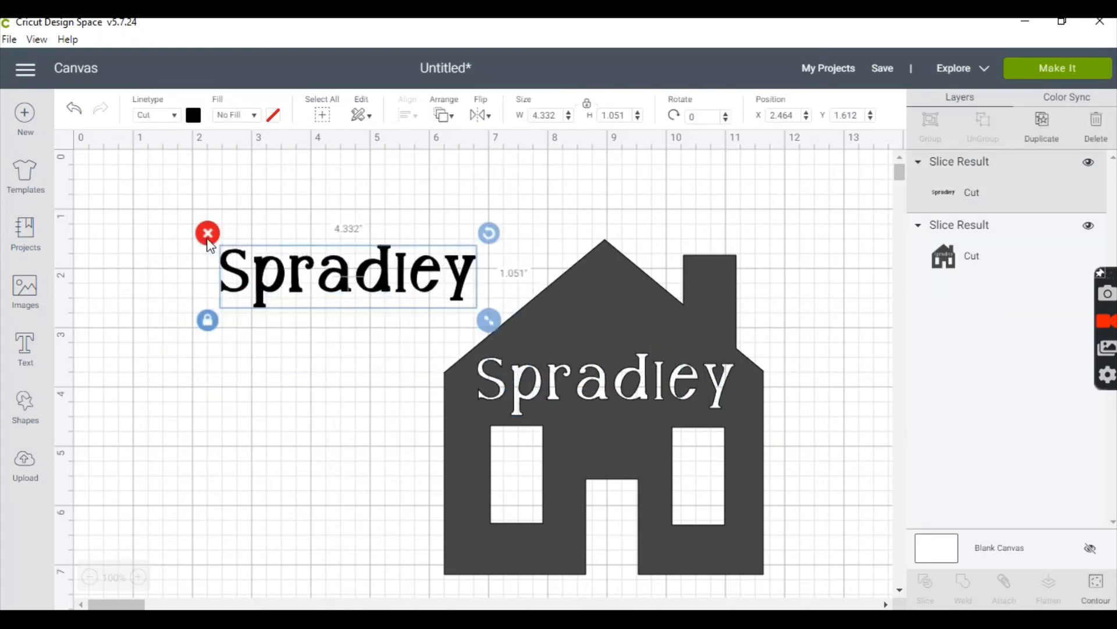
pyautogui.click(207, 233)
pyautogui.moveTo(611, 449); pyautogui.dragTo(525, 382)
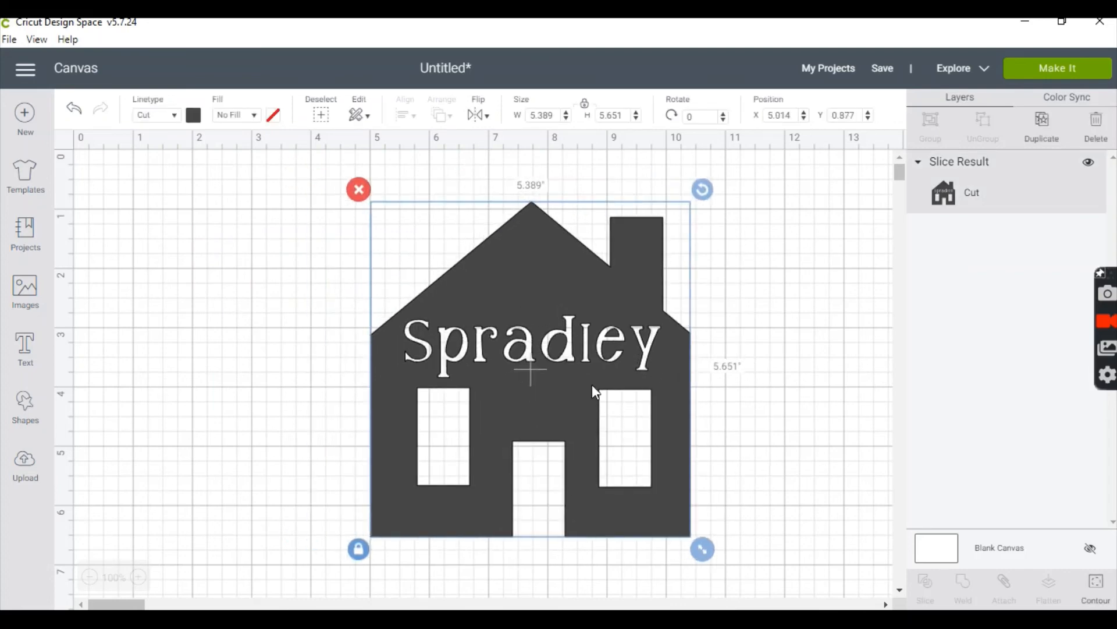
pyautogui.moveTo(481, 414); pyautogui.dragTo(553, 424)
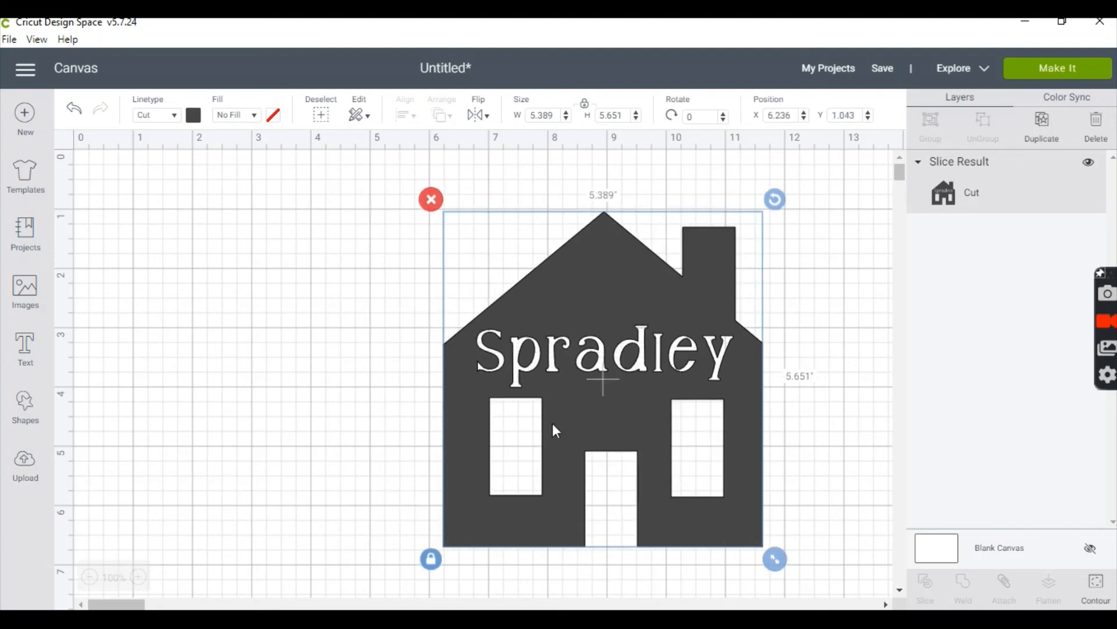
# Add a square, shrink it to about 1.54 in, duplicate it, and overlap one copy with each lower side of the house.
pyautogui.click(33, 410)
pyautogui.click(91, 291)
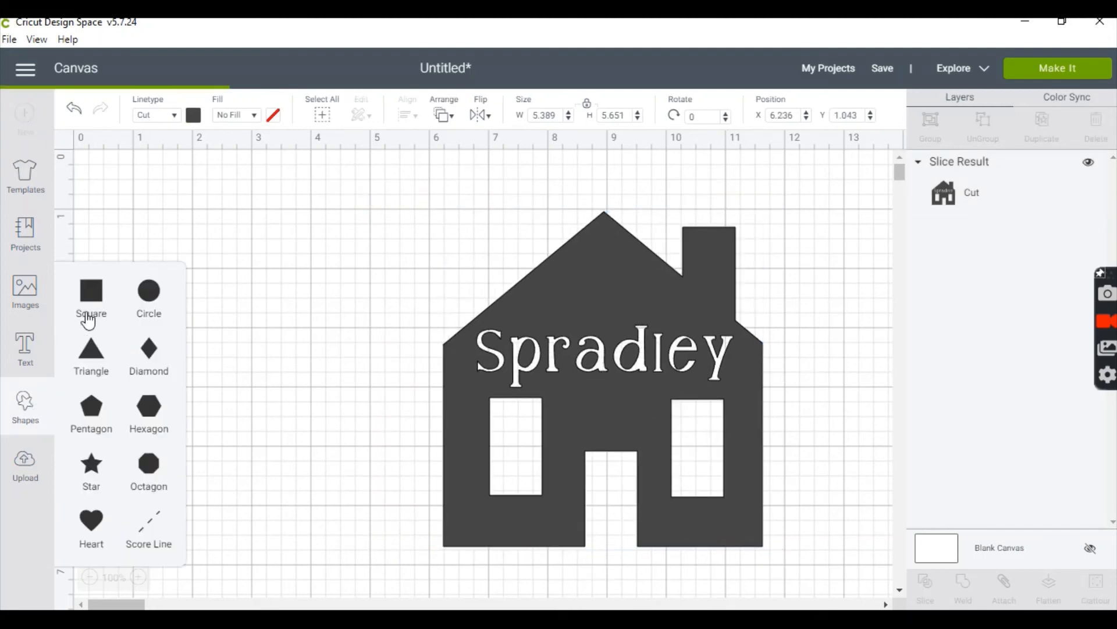
pyautogui.click(32, 406)
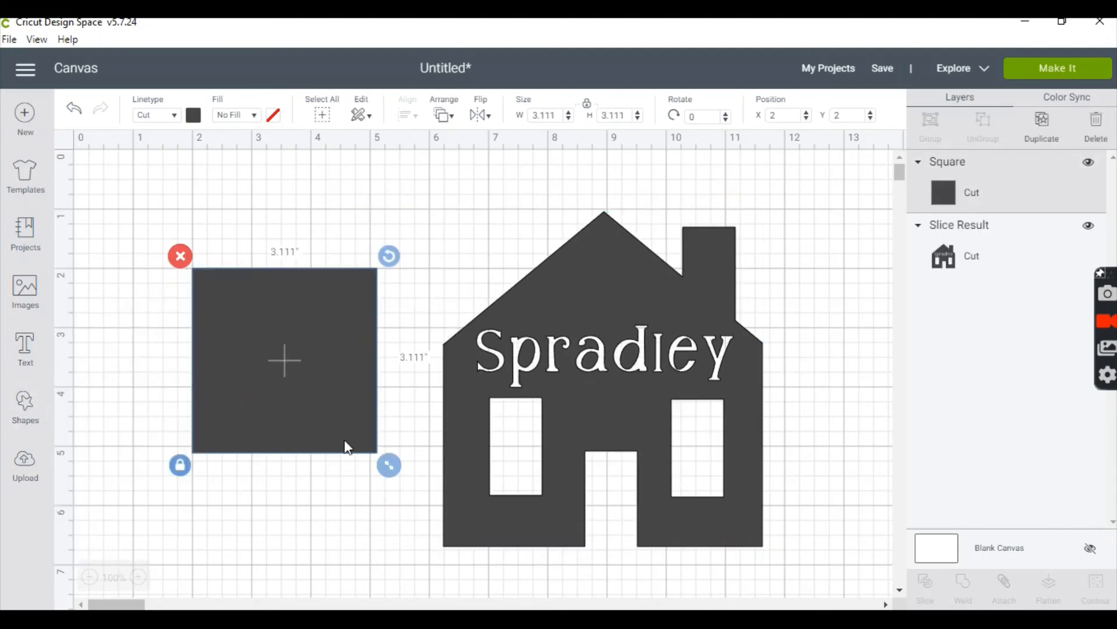
pyautogui.moveTo(388, 464); pyautogui.dragTo(295, 410)
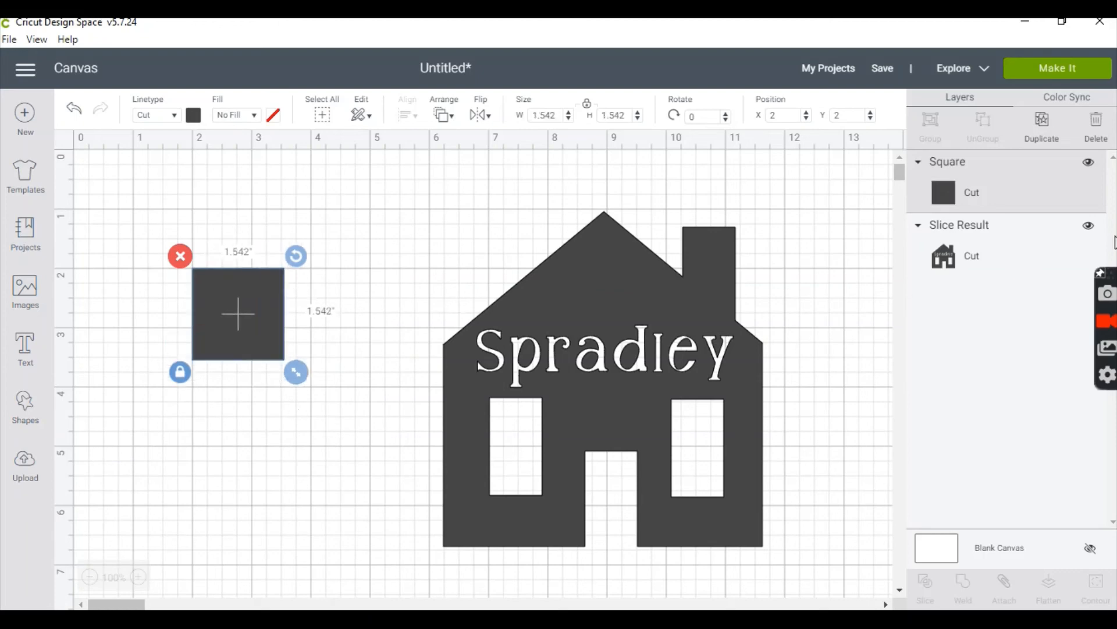
pyautogui.click(1042, 122)
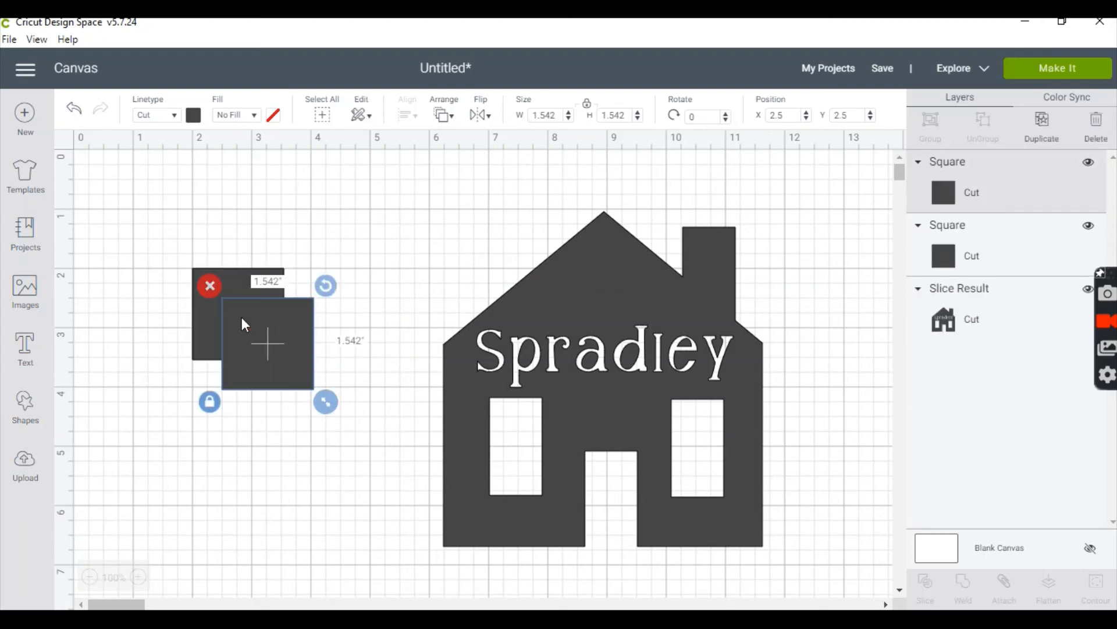
pyautogui.moveTo(242, 317); pyautogui.dragTo(797, 526)
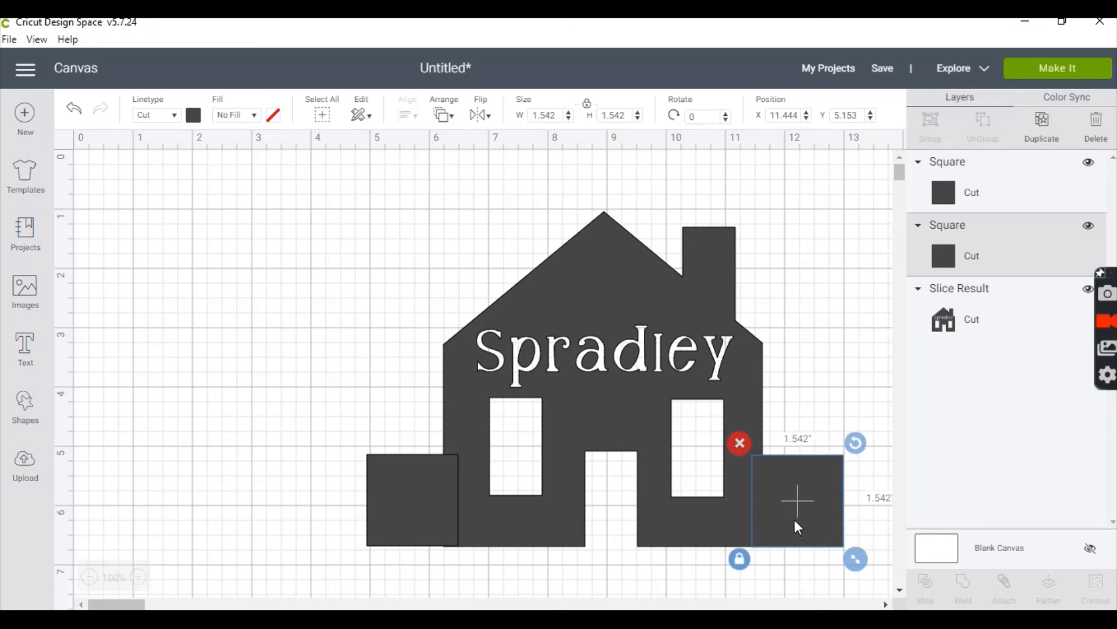
# Select the house with both squares, then move the right square away and select the house with the remaining one.
pyautogui.click(343, 259)
pyautogui.moveTo(330, 208); pyautogui.dragTo(851, 555)
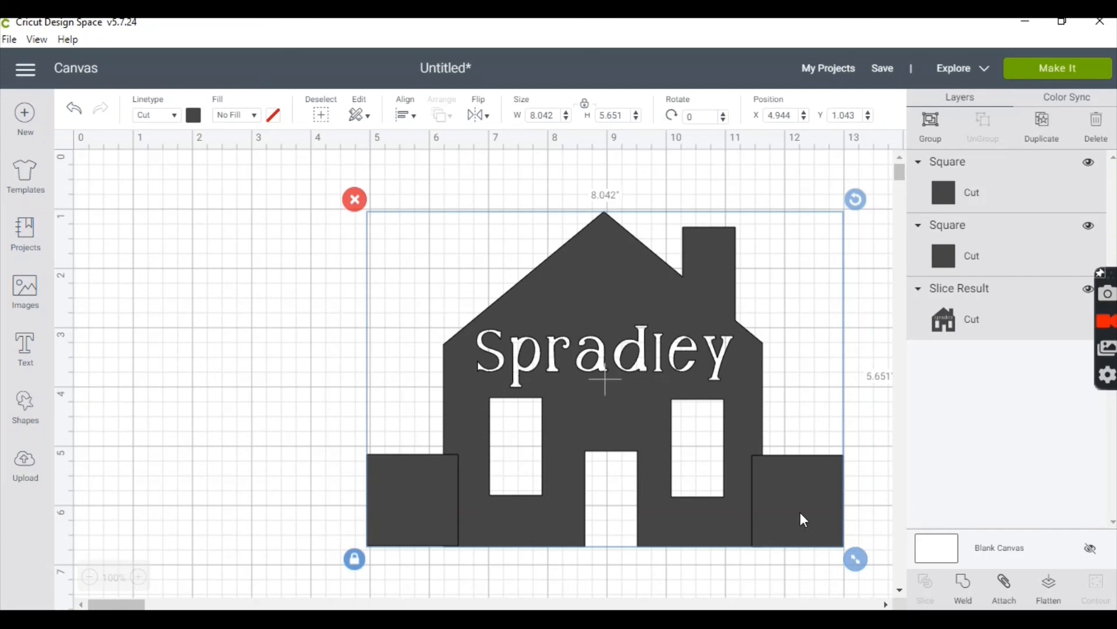
pyautogui.click(291, 434)
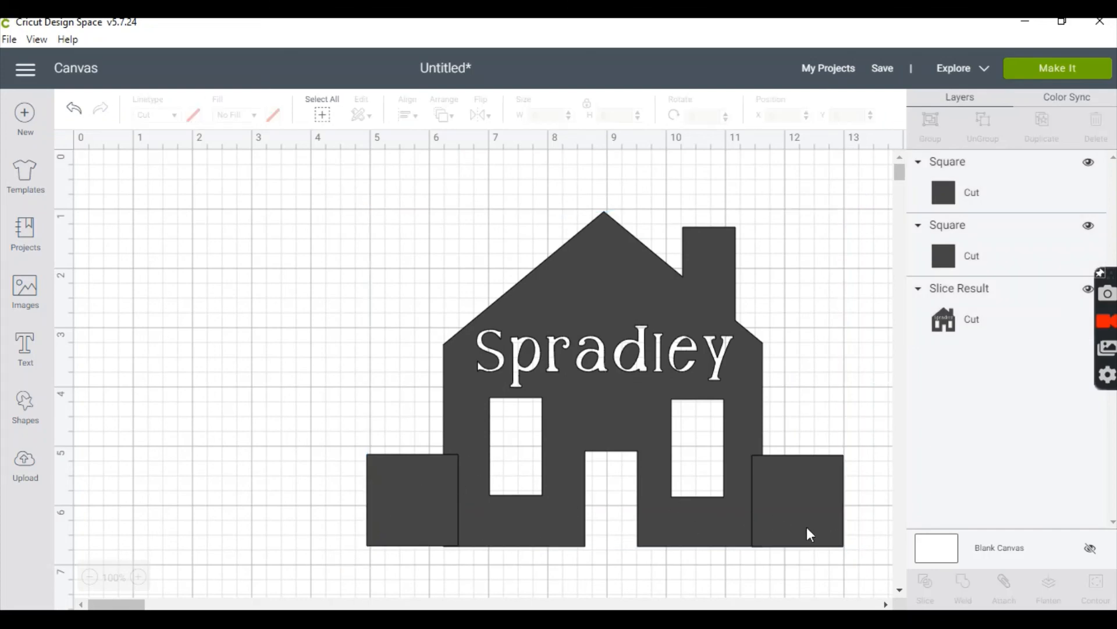
pyautogui.moveTo(806, 526); pyautogui.dragTo(152, 344)
pyautogui.moveTo(323, 235); pyautogui.dragTo(844, 579)
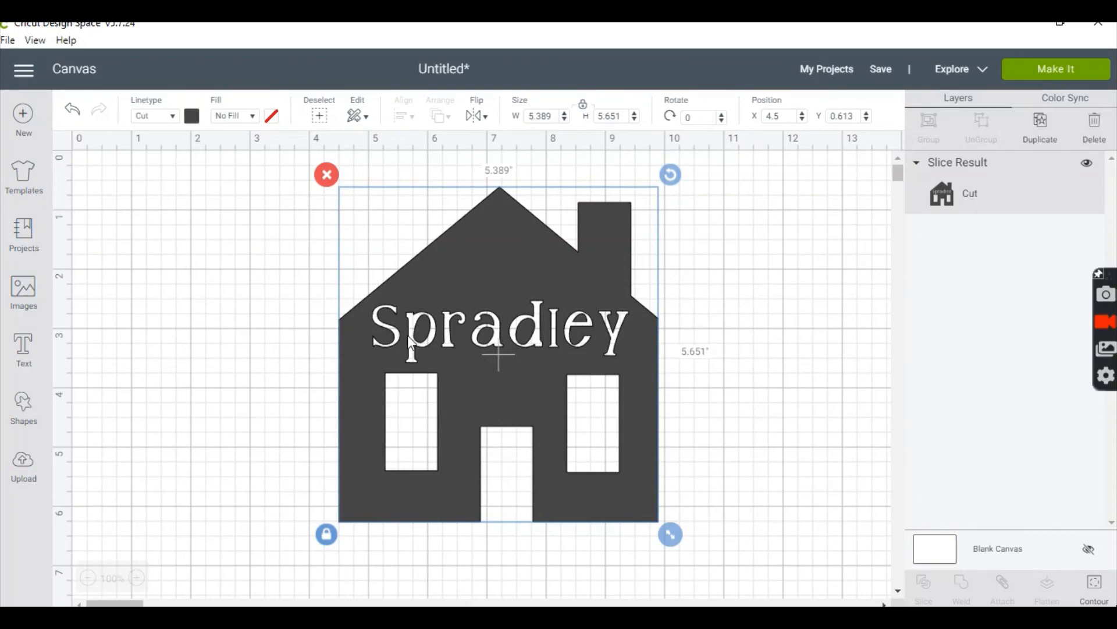
# Move the house to about X 4.85, Y 0.75 on the canvas.
pyautogui.moveTo(528, 386); pyautogui.dragTo(550, 398)
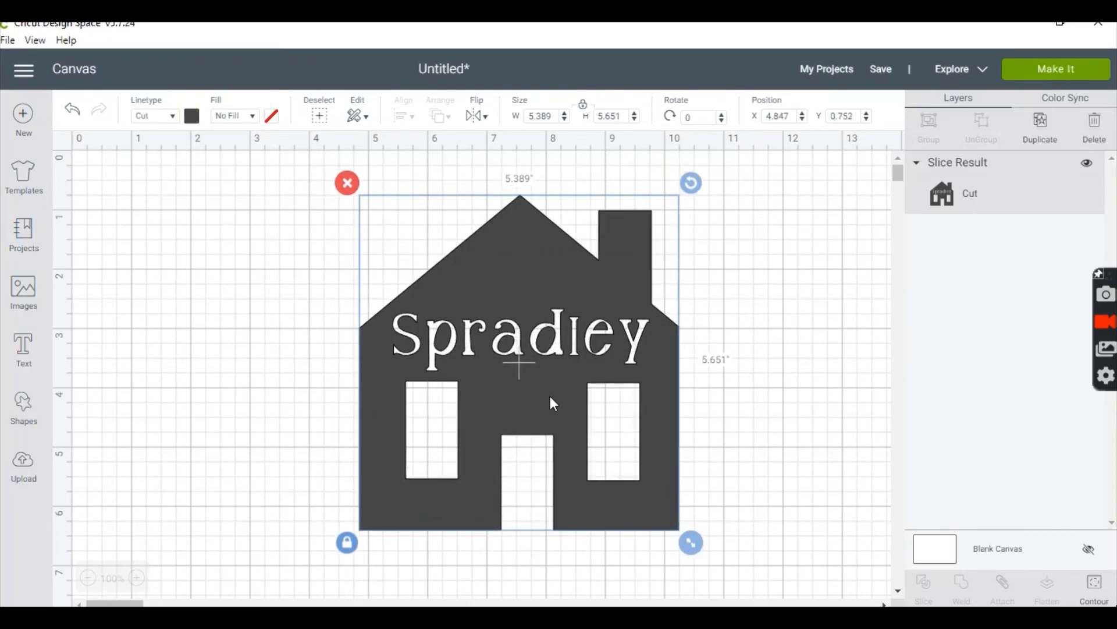